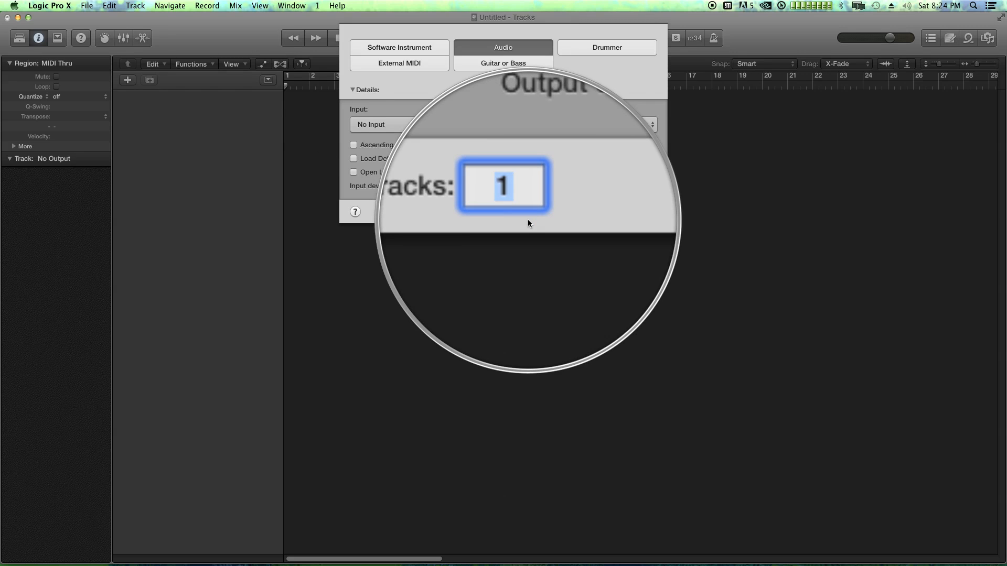
# Step: Create four audio tracks and save the project as fdghjkl;'
pyautogui.write('4')
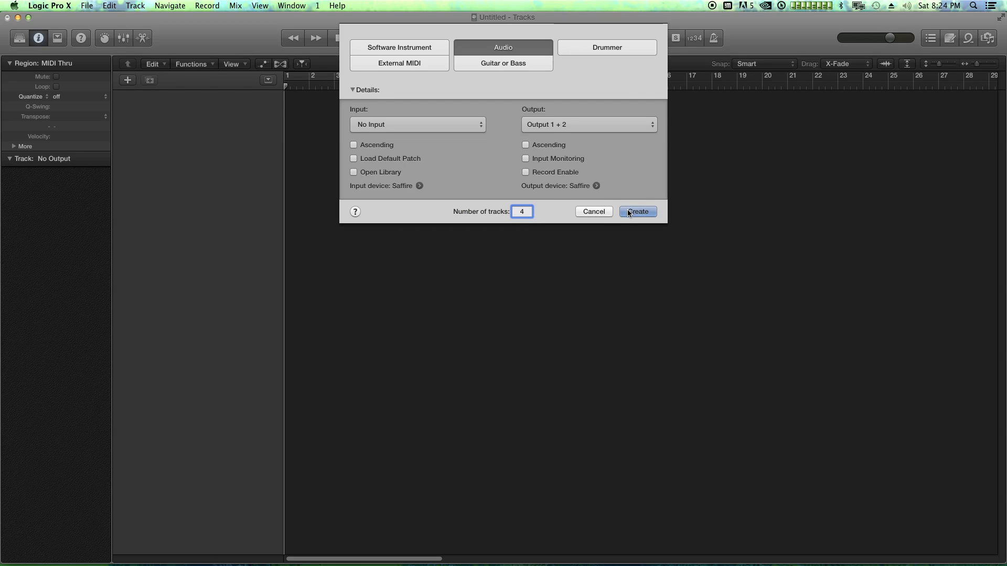
pyautogui.click(629, 212)
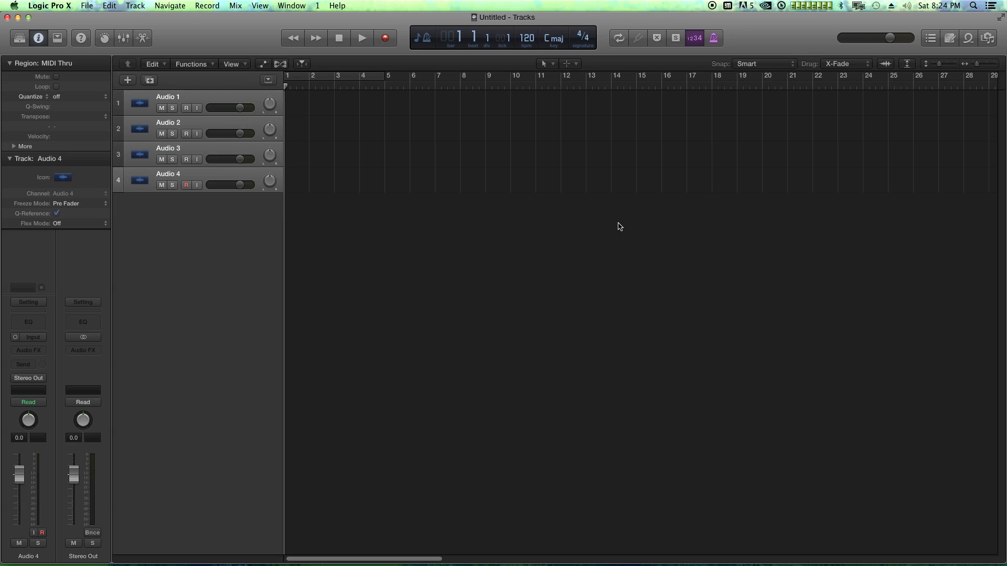
pyautogui.press('super+s')
pyautogui.write("fdghjkl;'")
pyautogui.press('Return')
# Step: Increase the track height and rename the four tracks Drums, Bass, Synth String and Pulse in order
pyautogui.moveTo(938, 64); pyautogui.dragTo(943, 66)
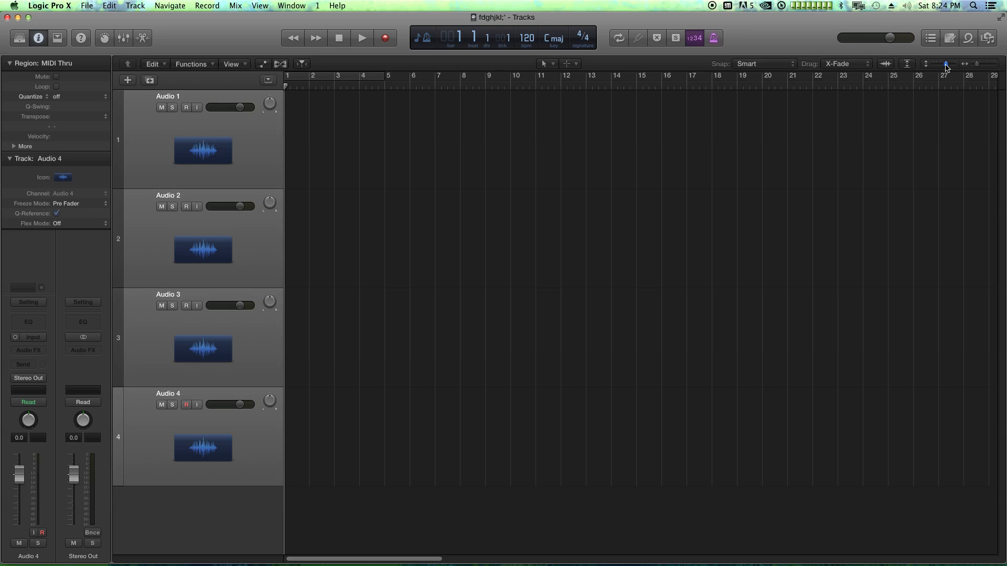
pyautogui.doubleClick(177, 97)
pyautogui.write('Drum')
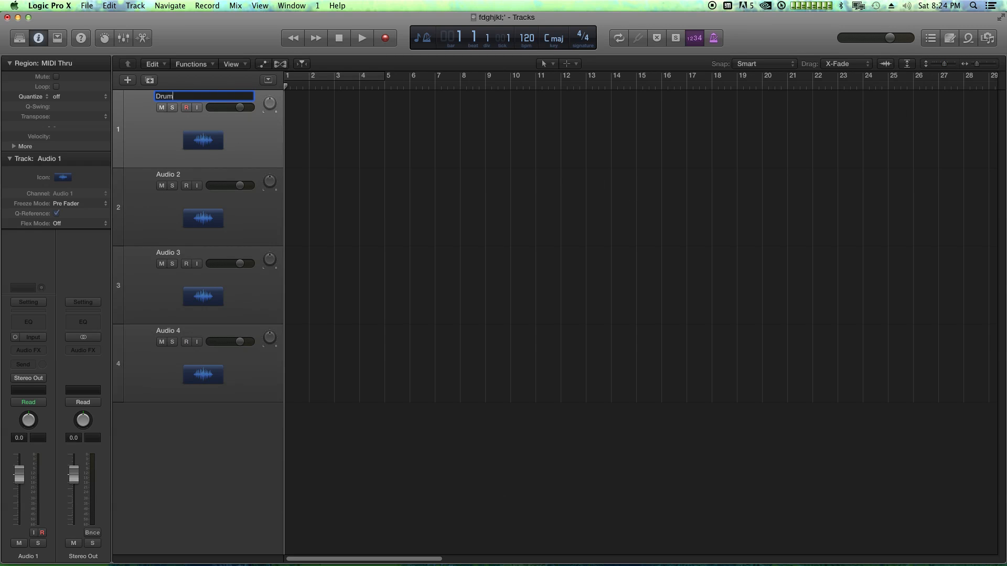
pyautogui.write('s')
pyautogui.press('Tab')
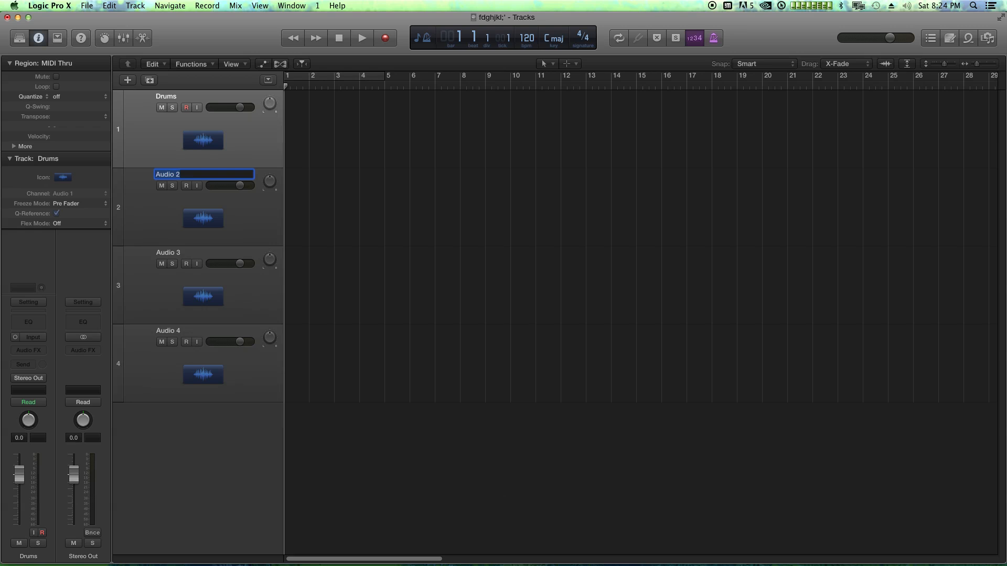
pyautogui.write('Bass')
pyautogui.press('Tab')
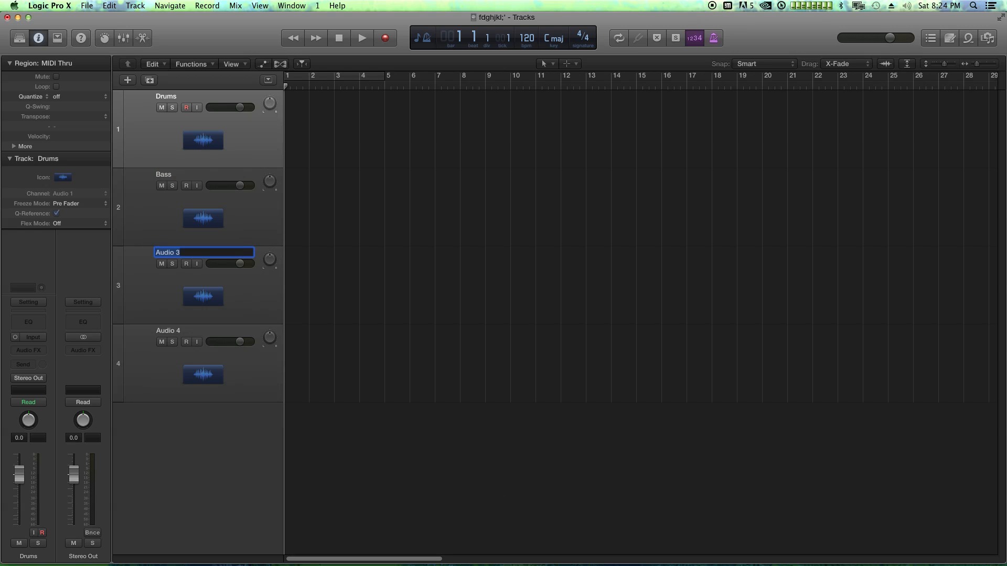
pyautogui.write('Synth String')
pyautogui.press('Tab')
pyautogui.write('Pulse')
pyautogui.press('Return')
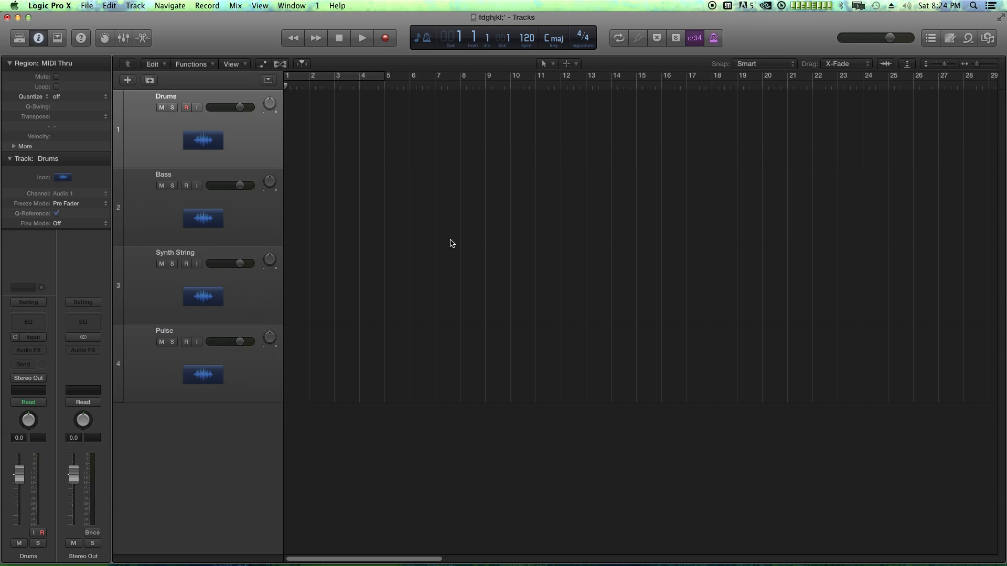
# Step: Set the four audio channels' input format to stereo in the mixer, hide the mixer and save the project
pyautogui.press('x')
pyautogui.scroll(3, 191, 368)
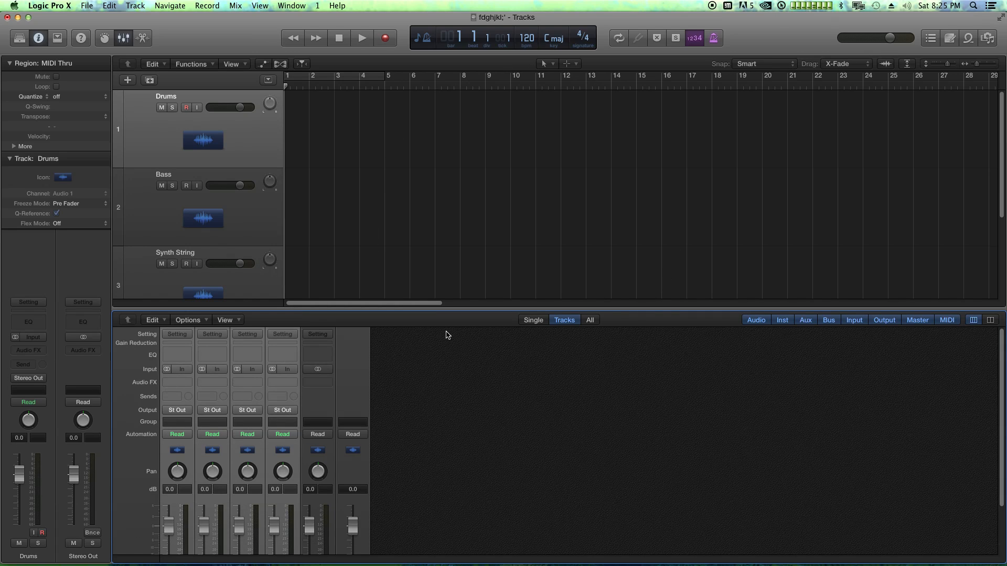
pyautogui.press('x')
pyautogui.press('super+s')
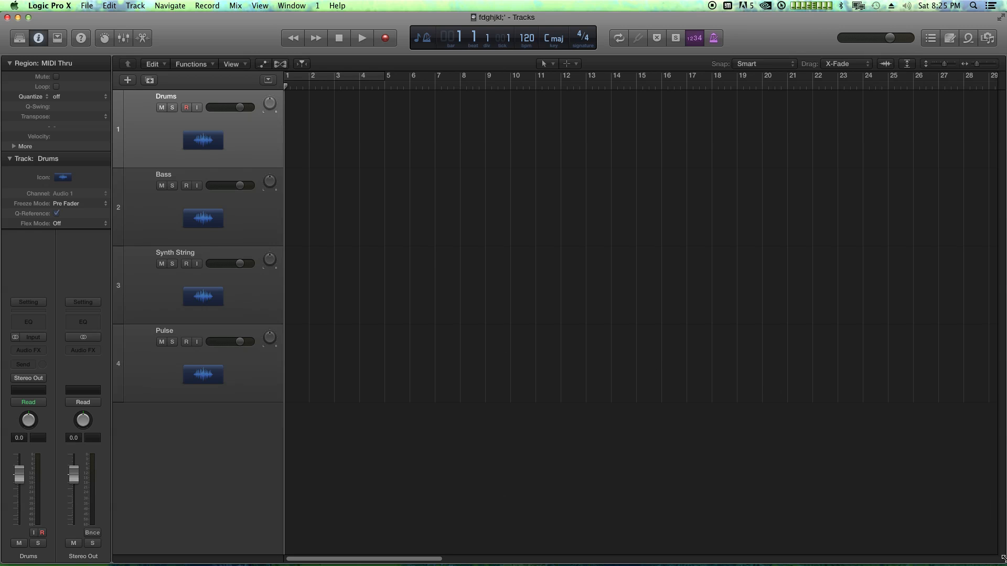
# Step: Narrow the project window to expose the desktop and open the loops folder in Finder beside the tracks
pyautogui.moveTo(1003, 558); pyautogui.dragTo(892, 561)
pyautogui.click(970, 511)
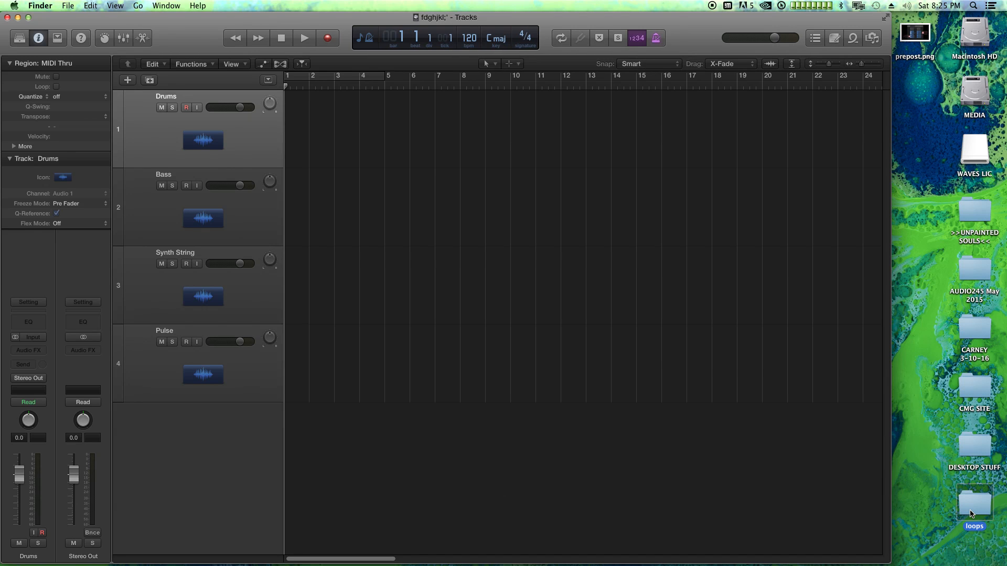
pyautogui.doubleClick(971, 512)
pyautogui.moveTo(652, 164); pyautogui.dragTo(678, 186)
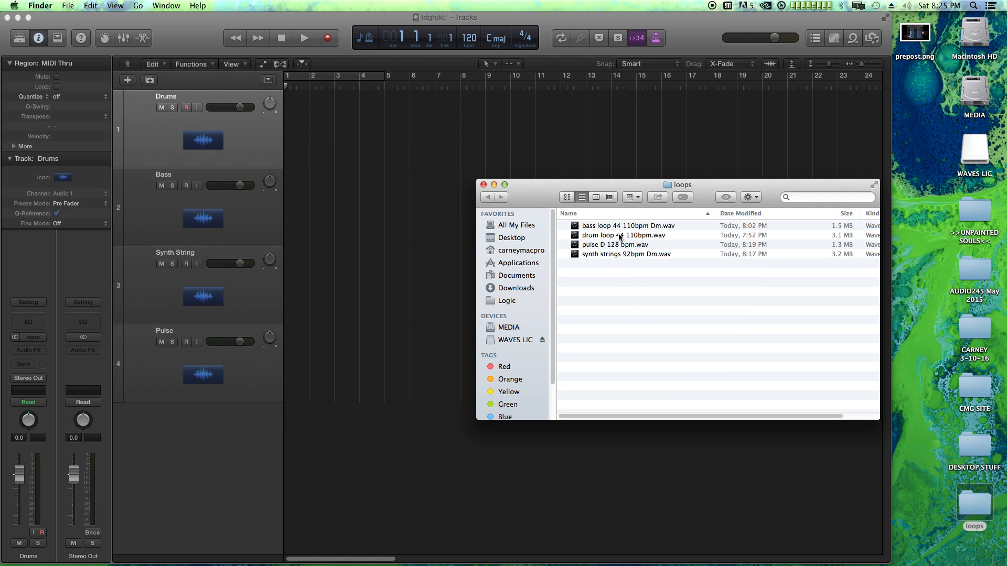
# Step: Import the drum, bass, synth strings and pulse loops onto their matching tracks at bar 2 and close the loops folder
pyautogui.moveTo(621, 236); pyautogui.dragTo(313, 132)
pyautogui.moveTo(598, 225); pyautogui.dragTo(314, 209)
pyautogui.moveTo(606, 255); pyautogui.dragTo(312, 287)
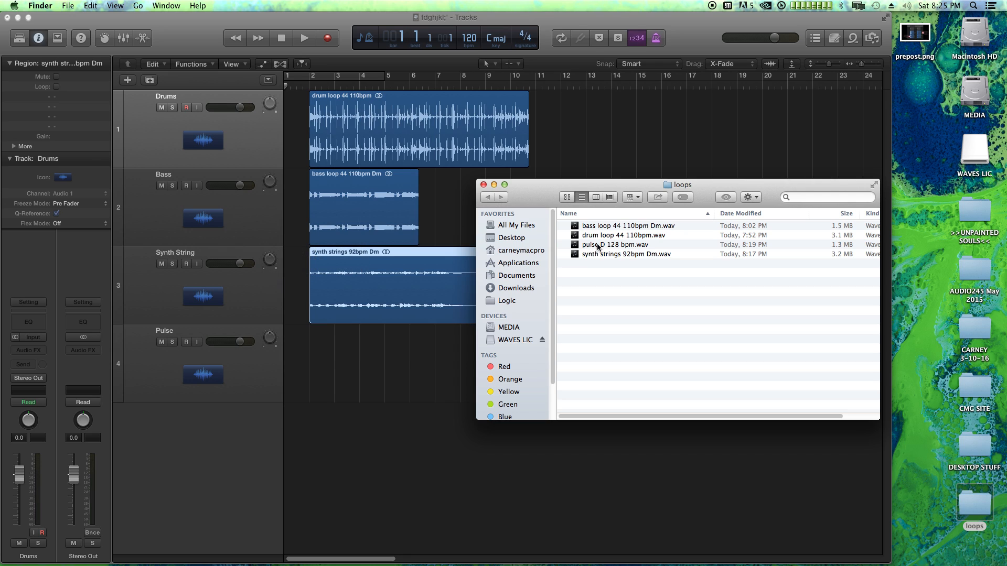
pyautogui.moveTo(598, 244); pyautogui.dragTo(313, 368)
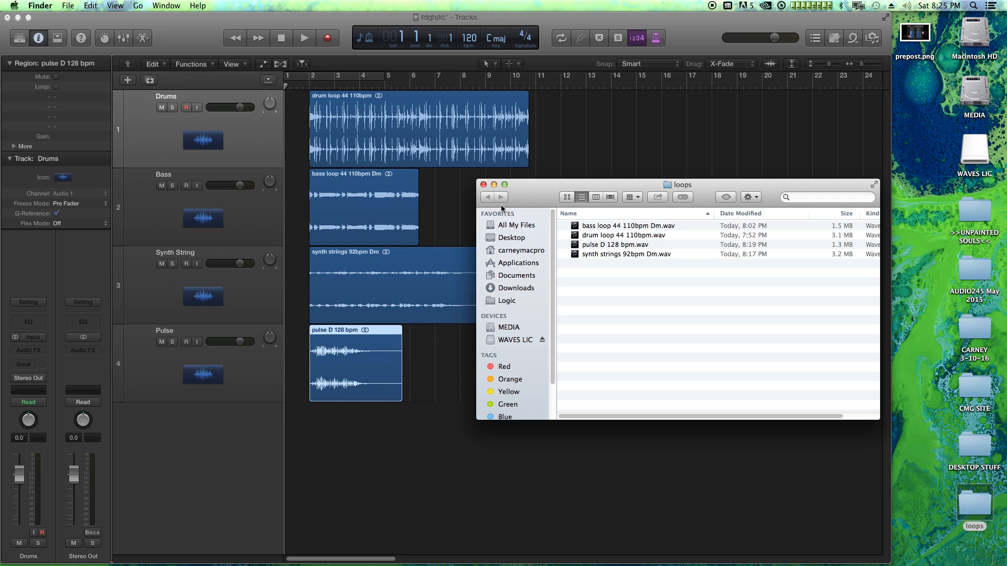
pyautogui.click(483, 185)
pyautogui.click(611, 193)
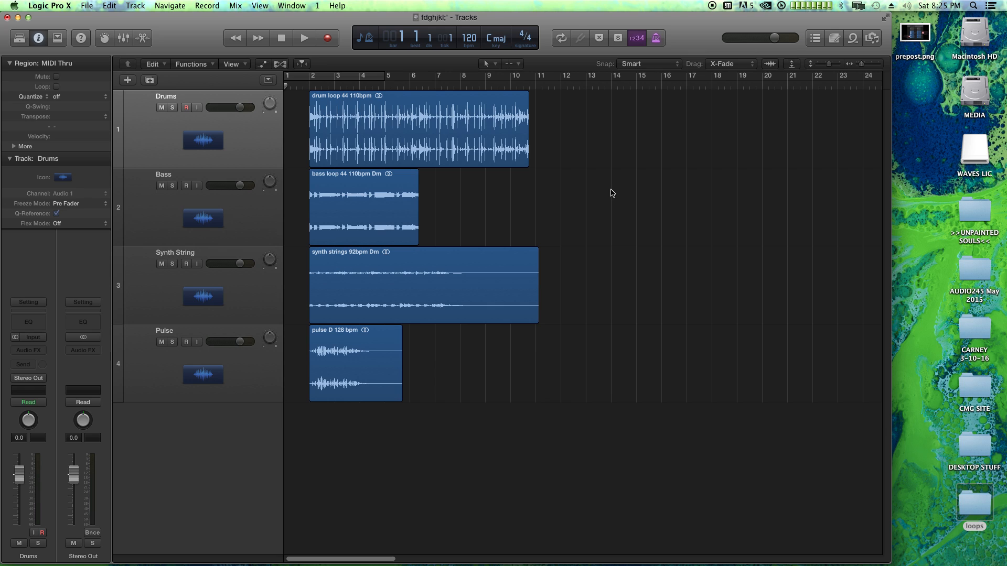
# Step: Move all four loop regions together to the start of bar 1
pyautogui.moveTo(580, 132); pyautogui.dragTo(388, 341)
pyautogui.moveTo(369, 115); pyautogui.dragTo(318, 115)
pyautogui.click(590, 159)
pyautogui.press('super+Right')
pyautogui.press('super+Right')
pyautogui.press('super+Right')
pyautogui.press('super+Left')
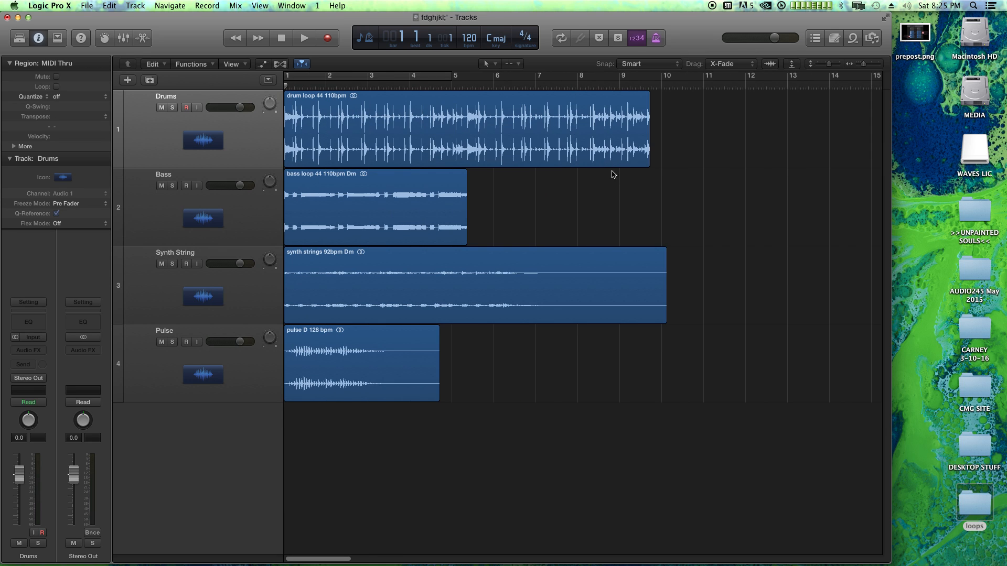
# Step: Solo the Drums track and lower its volume fader to -4.2 dB
pyautogui.click(173, 108)
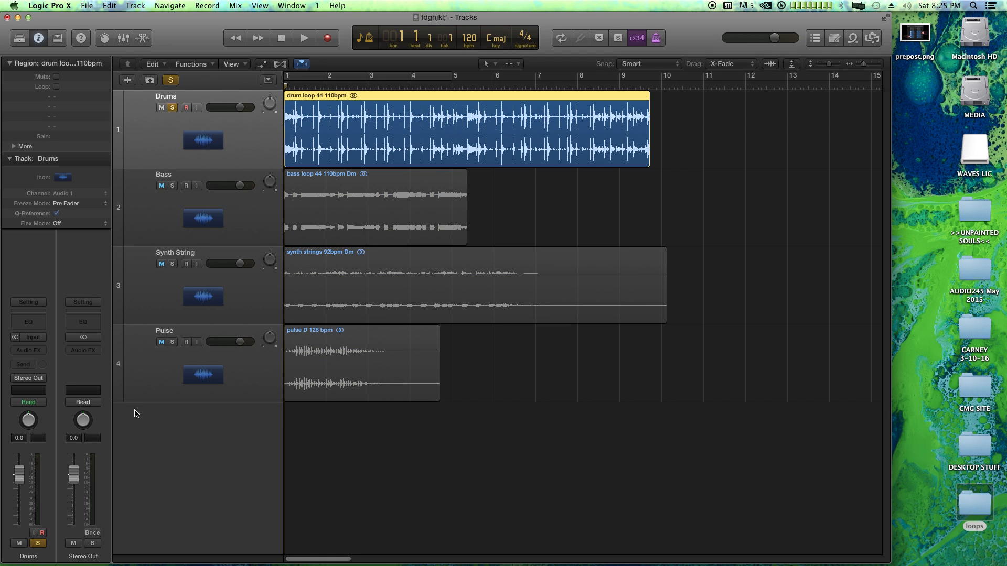
pyautogui.moveTo(21, 475); pyautogui.dragTo(21, 486)
pyautogui.click(571, 417)
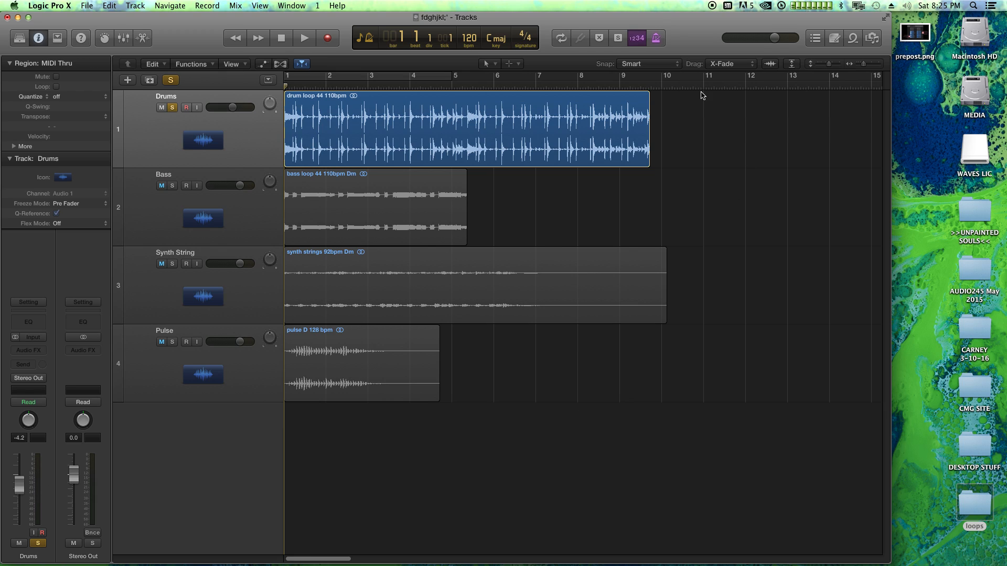
# Step: Turn off the count-in and slightly raise the click's tonality and volume in the metronome settings
pyautogui.click(641, 39)
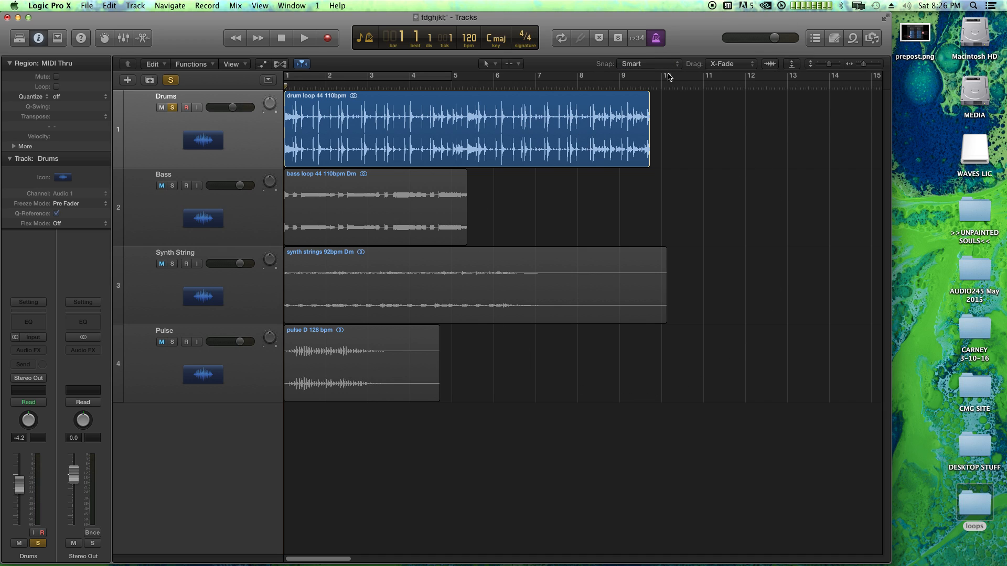
pyautogui.rightClick(658, 42)
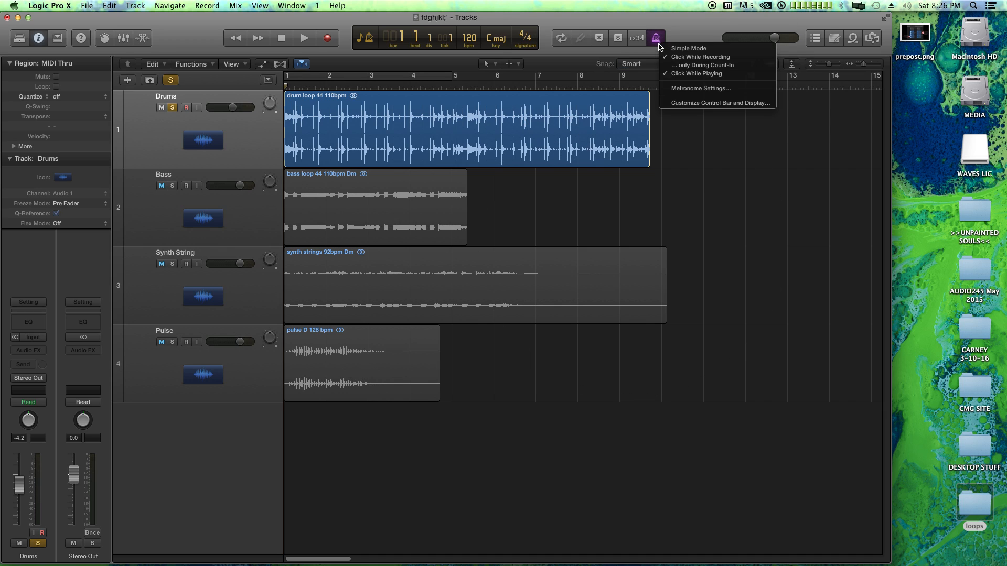
pyautogui.click(691, 88)
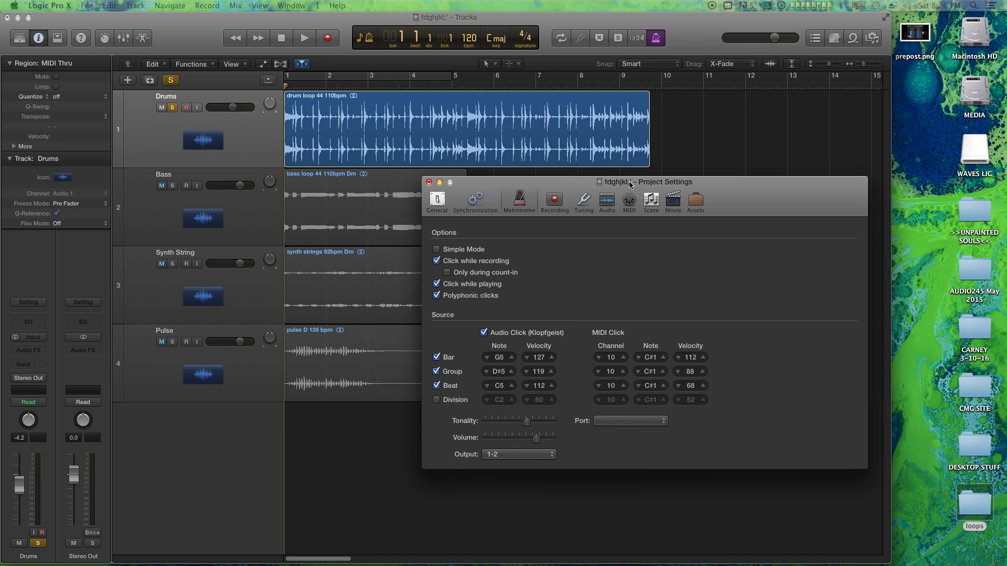
pyautogui.moveTo(629, 185); pyautogui.dragTo(623, 183)
pyautogui.click(522, 420)
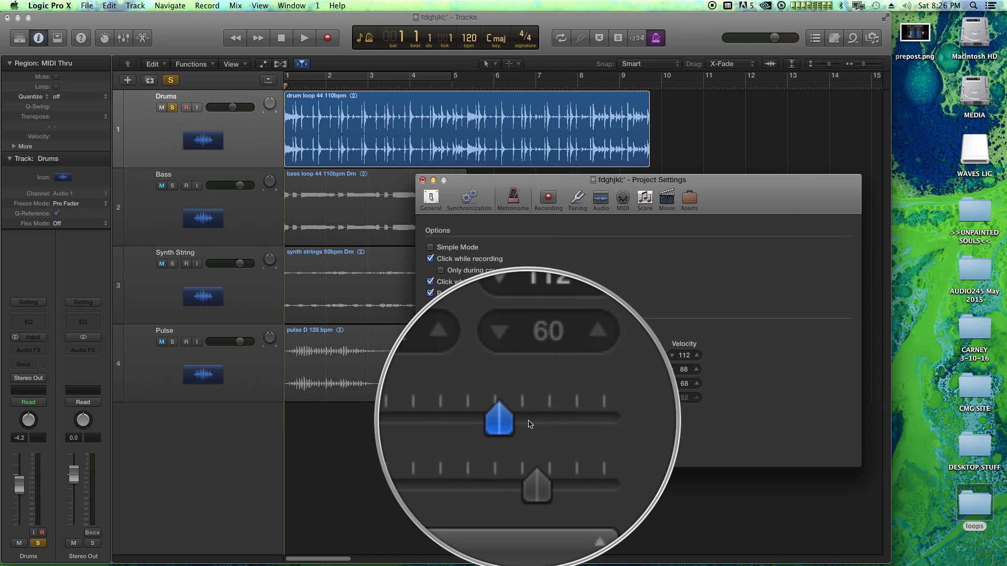
pyautogui.click(534, 436)
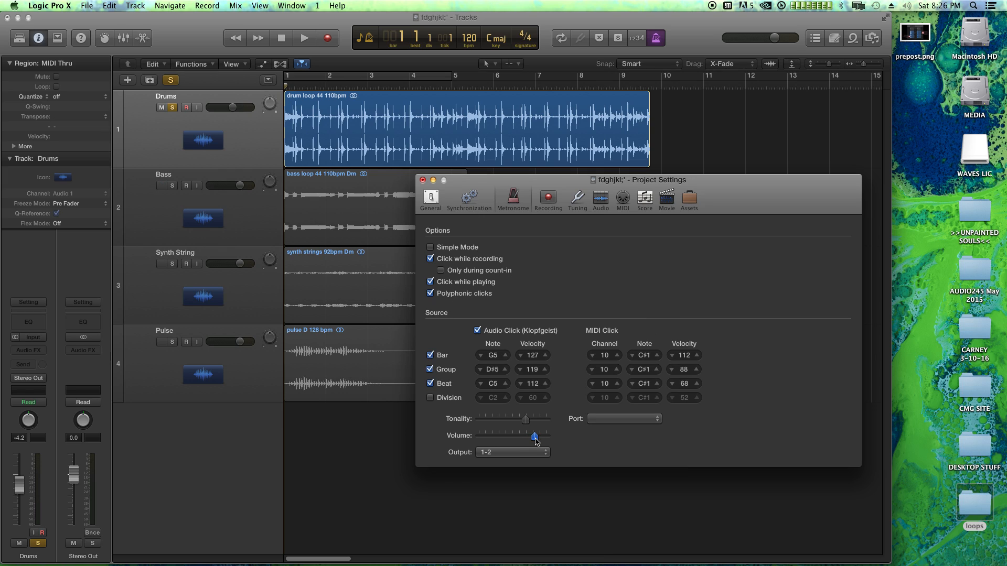
pyautogui.click(423, 180)
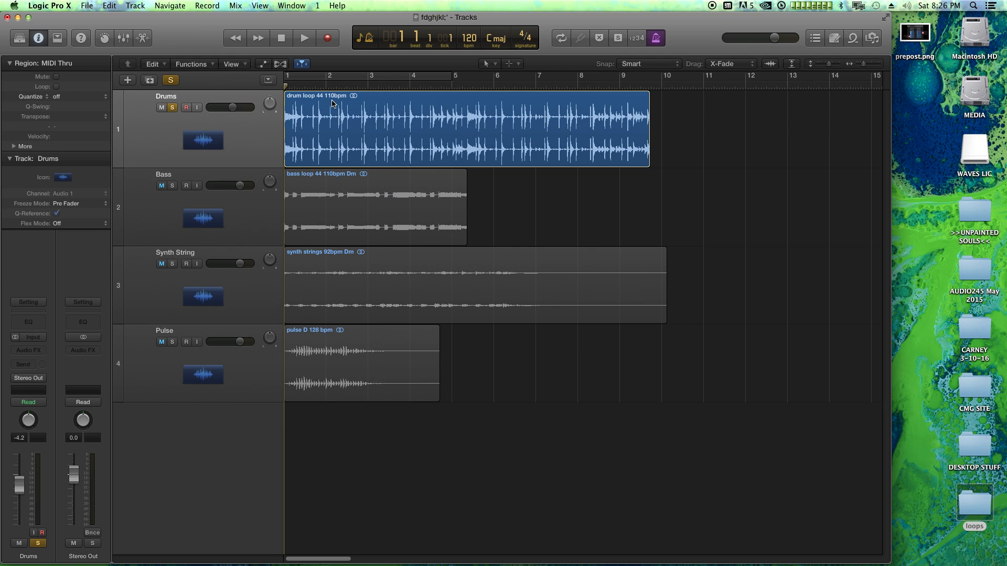
# Step: Play the soloed drum loop against the metronome for about two bars and return the playhead to the start
pyautogui.press('space')
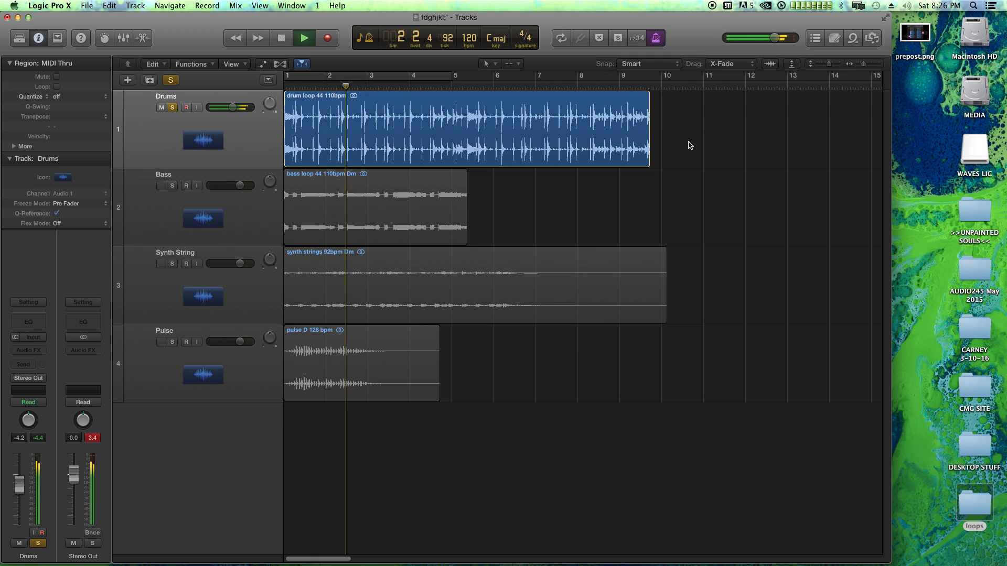
pyautogui.press('space')
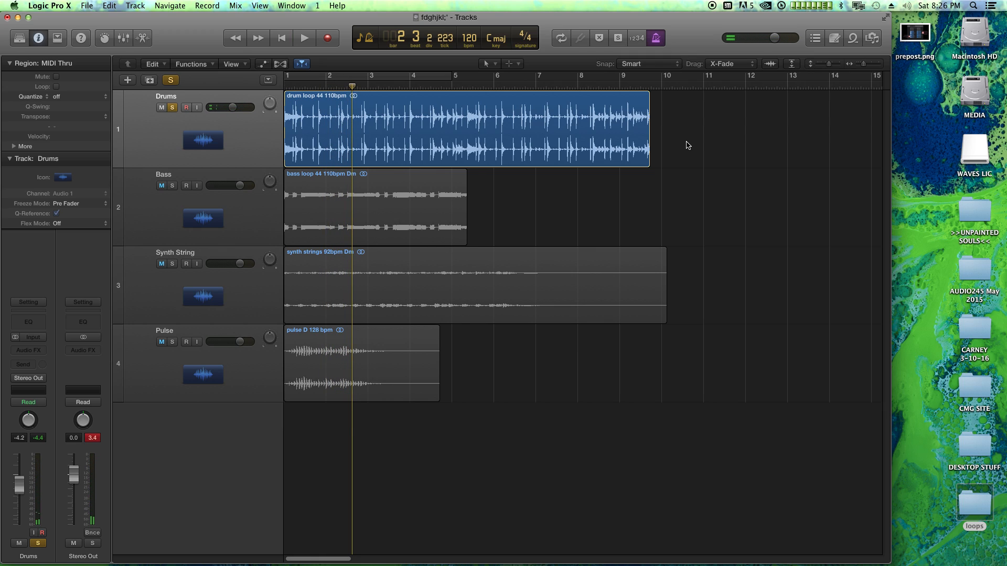
pyautogui.press('Return')
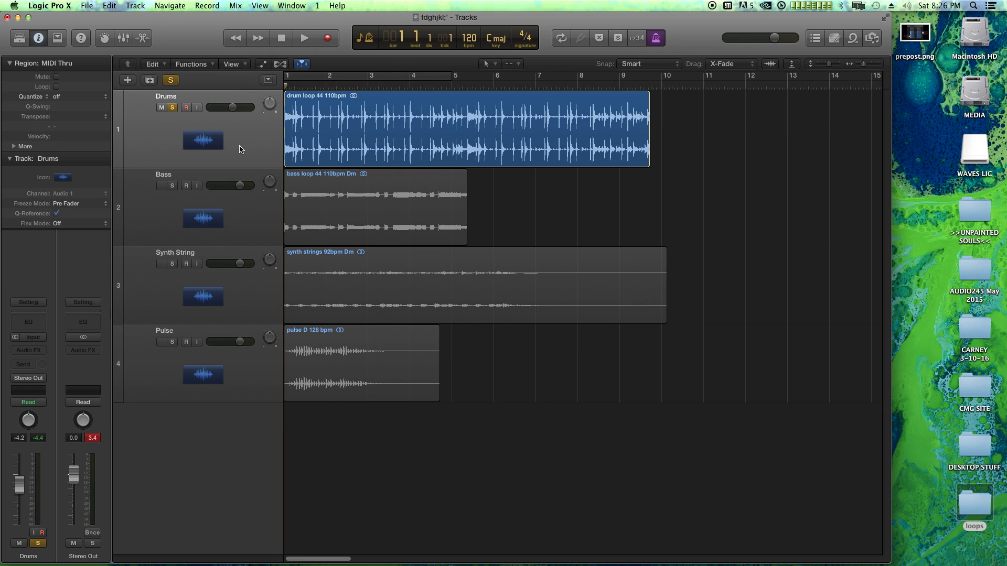
# Step: Insert the stereo BPM Counter plug-in on the Drums track and place its window clear of the drum region
pyautogui.click(211, 140)
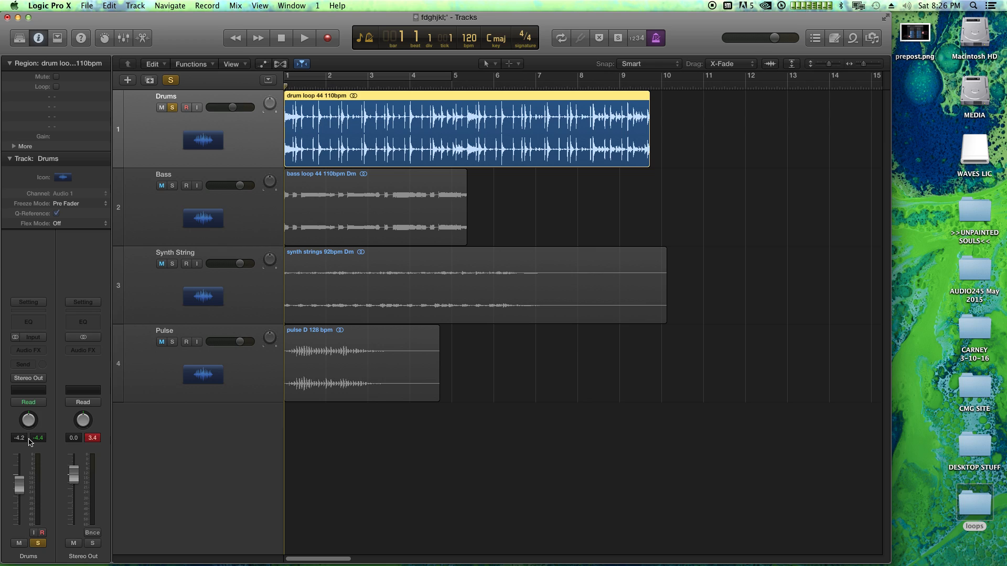
pyautogui.click(24, 351)
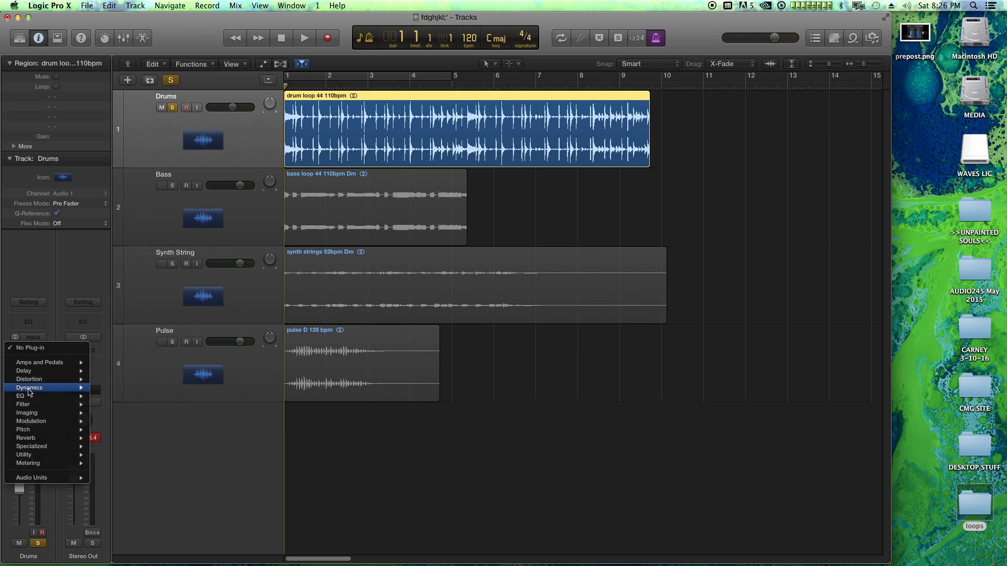
pyautogui.moveTo(29, 463)
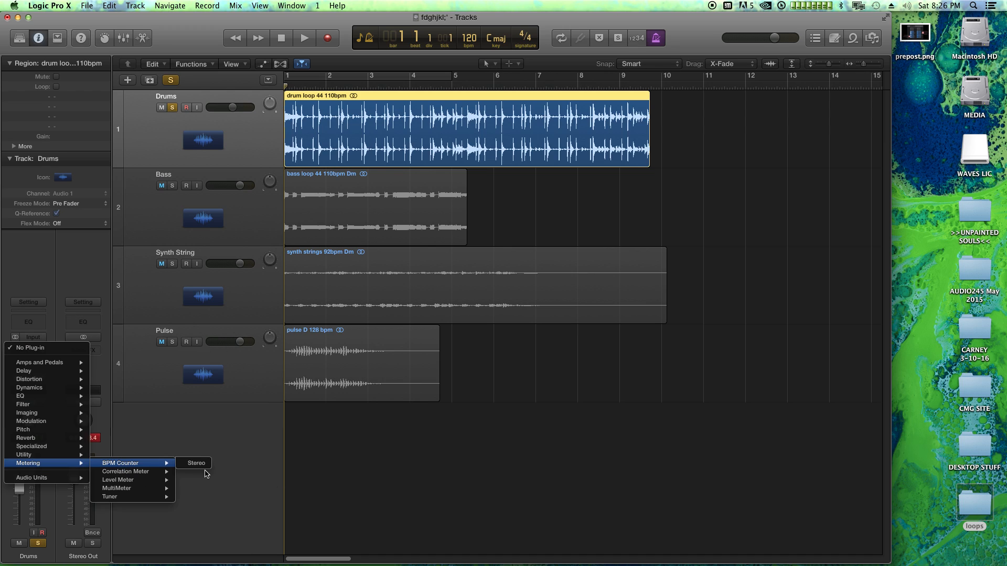
pyautogui.click(200, 468)
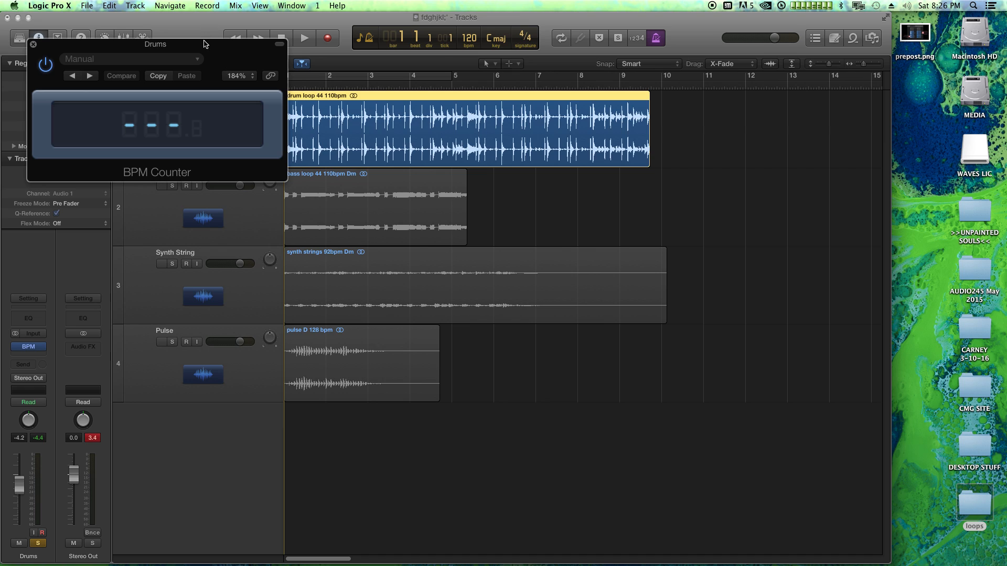
pyautogui.moveTo(203, 50); pyautogui.dragTo(732, 381)
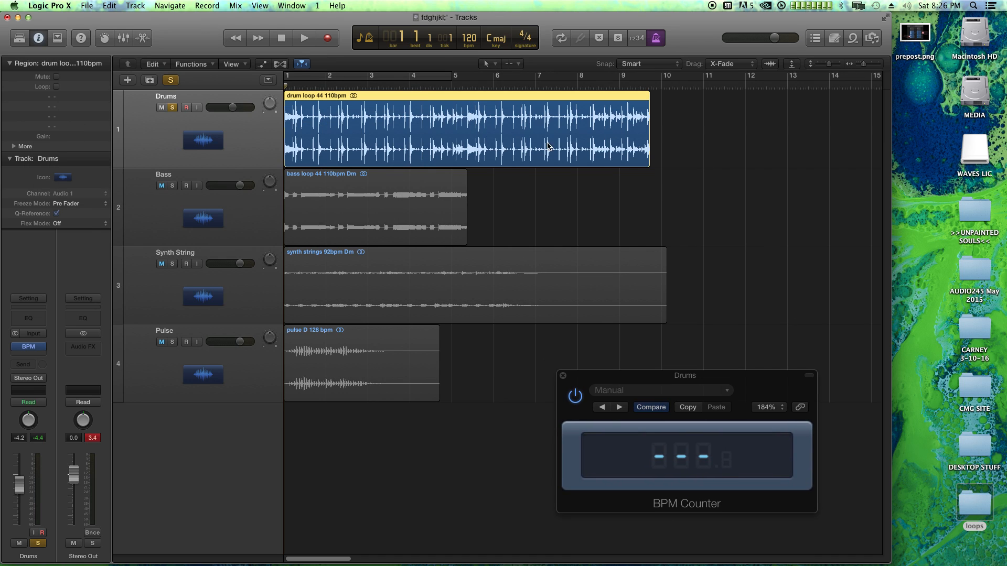
# Step: Play the drum loop to measure its tempo with the BPM Counter, stop playback and close the plug-in window
pyautogui.click(764, 161)
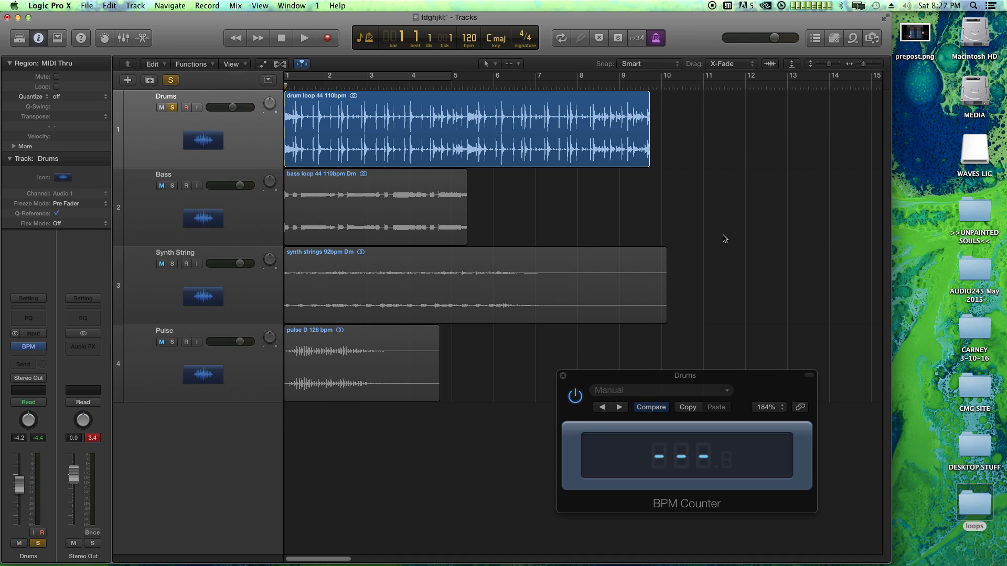
pyautogui.press('space')
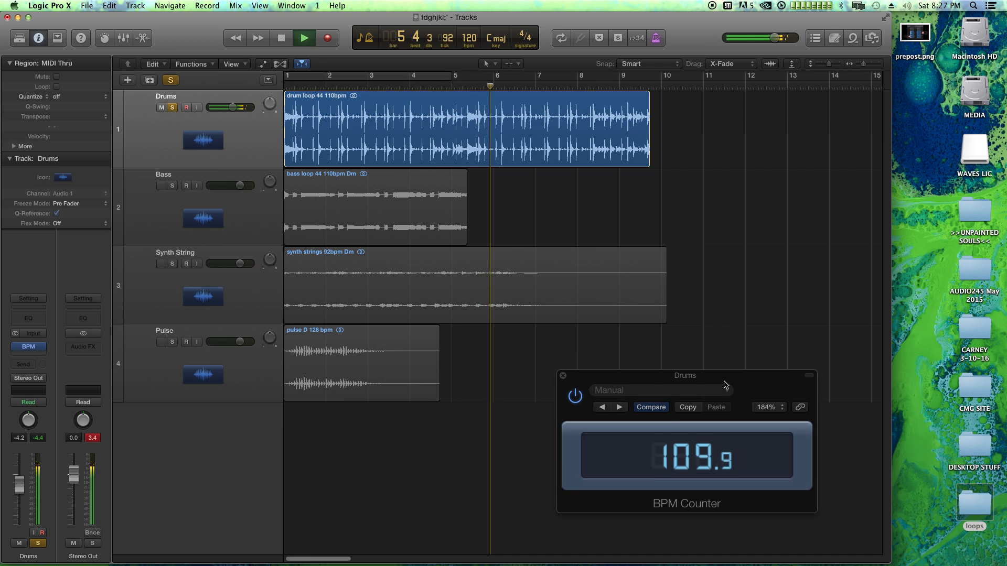
pyautogui.moveTo(724, 384); pyautogui.dragTo(725, 366)
pyautogui.press('space')
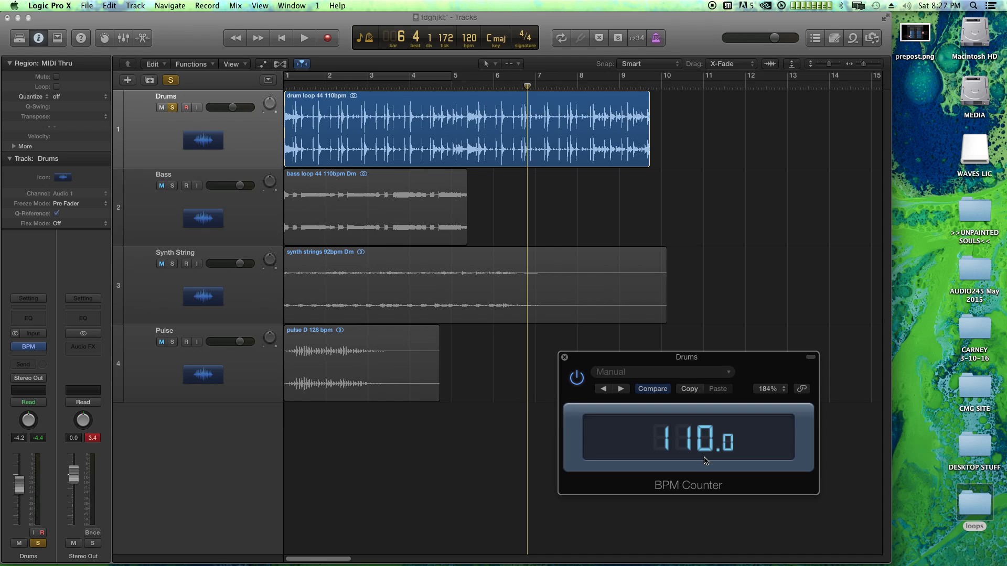
pyautogui.click(564, 357)
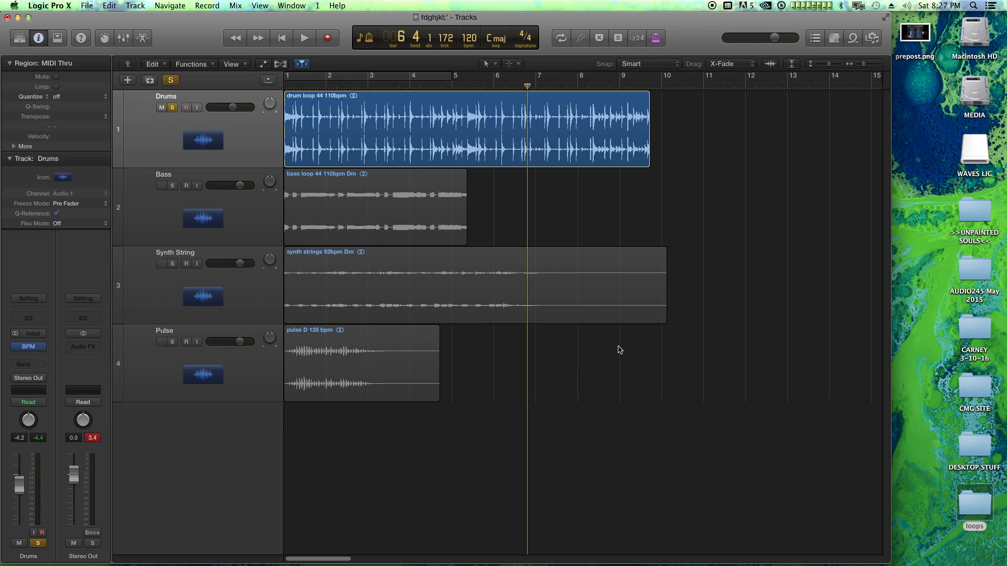
# Step: Return the playhead to the start and set the project tempo to 110 bpm
pyautogui.press('Return')
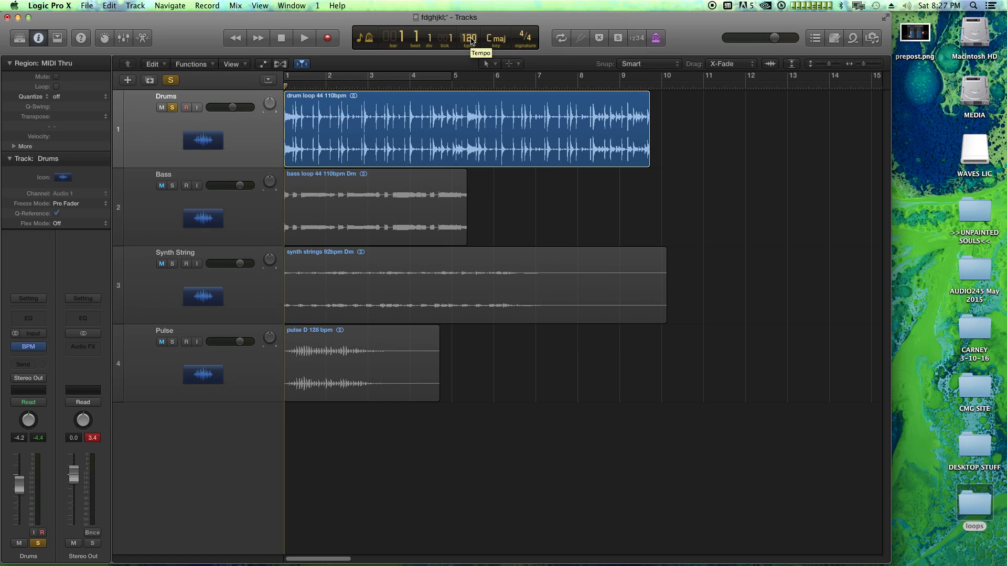
pyautogui.doubleClick(471, 41)
pyautogui.write('110')
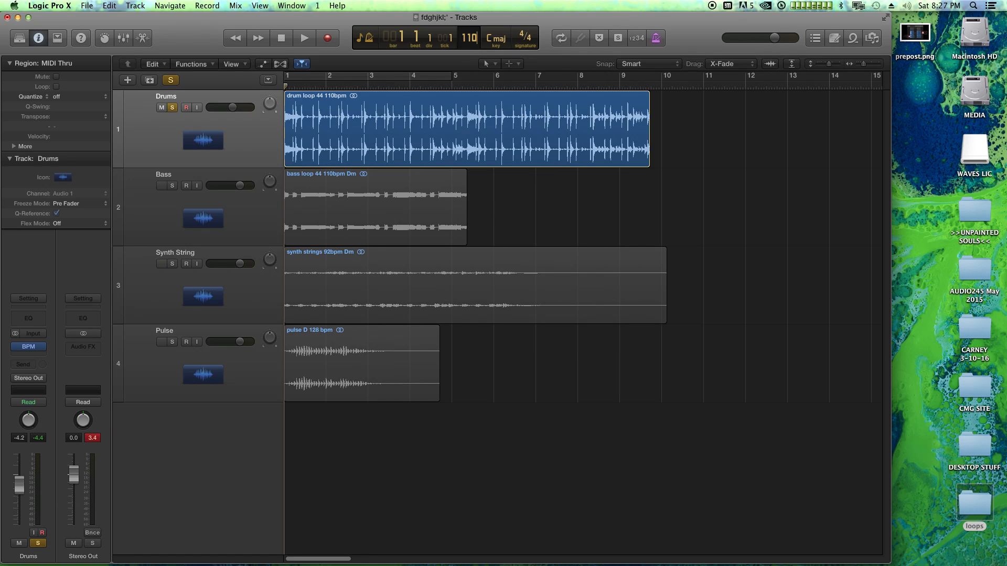
pyautogui.press('Return')
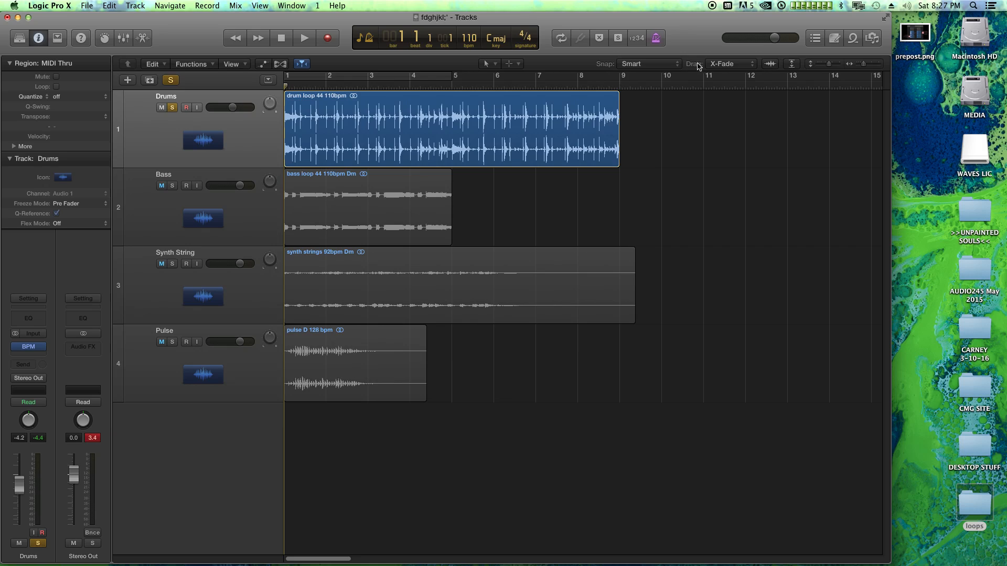
# Step: Play the soloed drum loop against the metronome for about four bars, then turn the click off and return to the start
pyautogui.click(656, 40)
pyautogui.press('space')
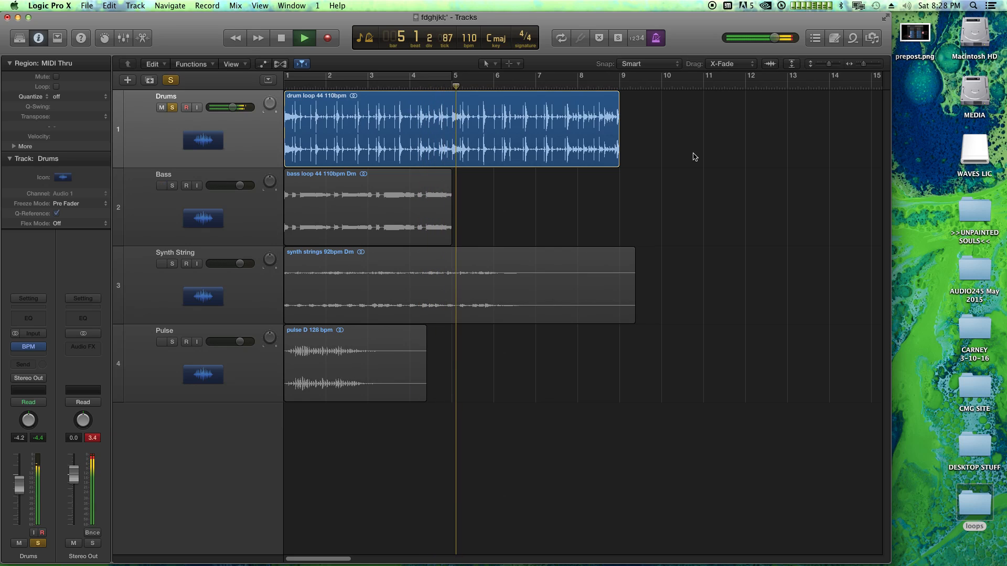
pyautogui.press('space')
pyautogui.click(655, 39)
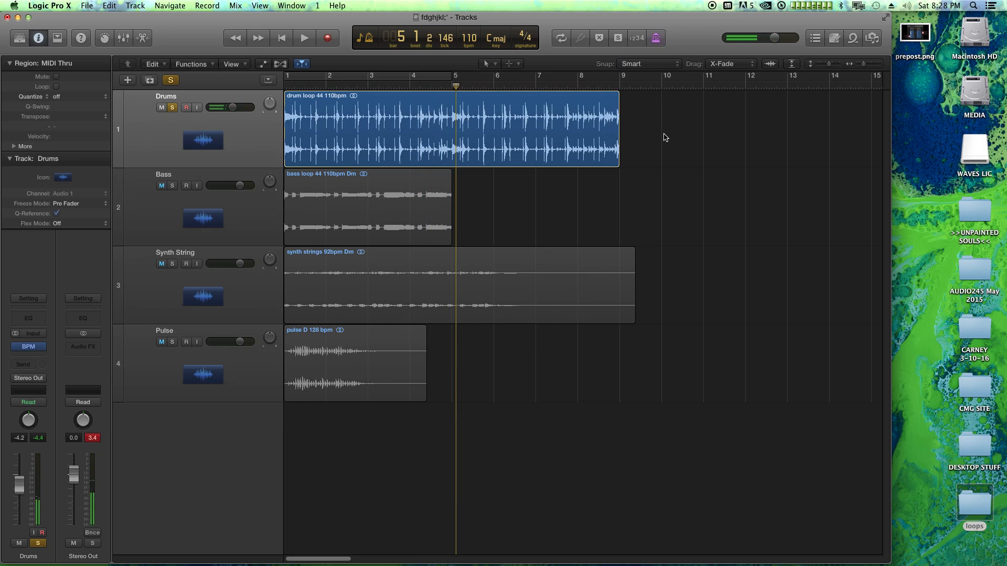
pyautogui.press('Return')
# Step: Solo the Drums and Bass tracks together
pyautogui.click(173, 108)
pyautogui.press('cmd+a')
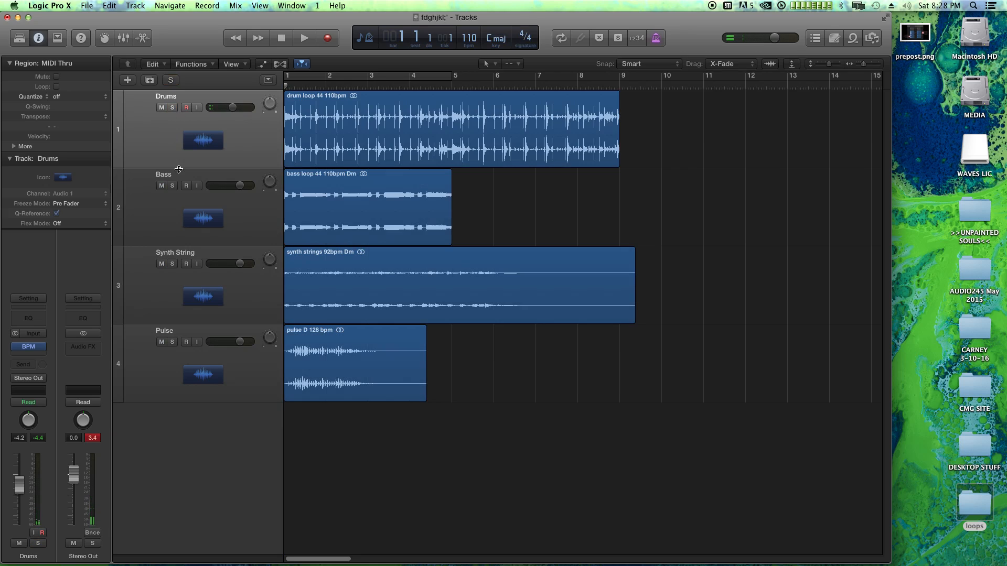
pyautogui.click(172, 186)
pyautogui.click(172, 107)
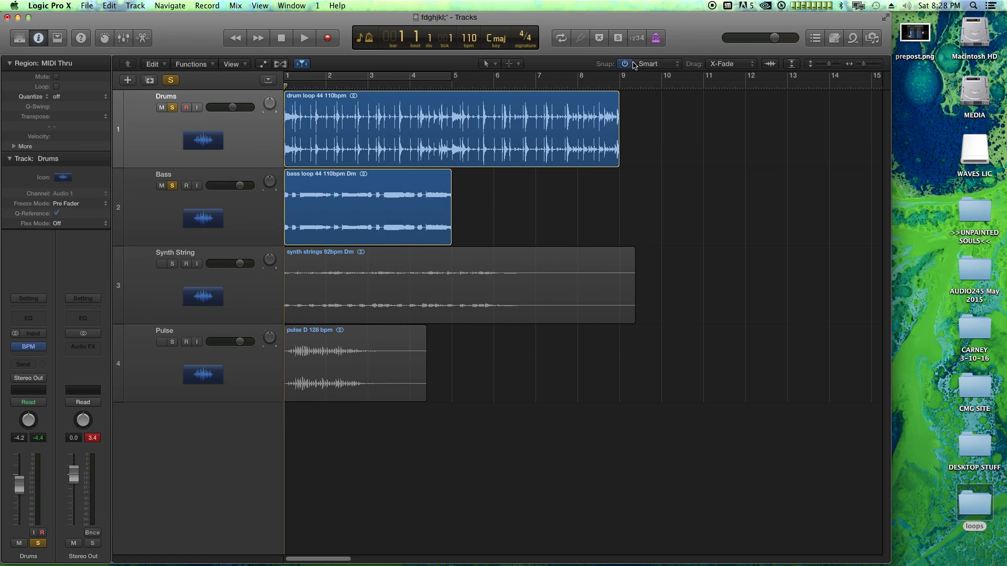
# Step: Play the drum and bass loops together for about four bars and return the playhead to the start
pyautogui.press('space')
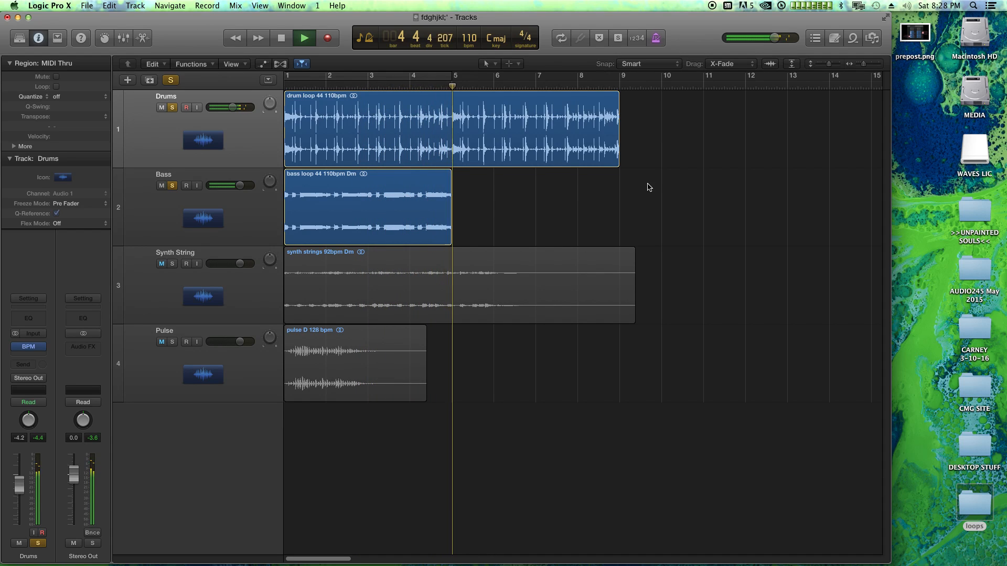
pyautogui.press('space')
pyautogui.click(434, 204)
pyautogui.click(515, 200)
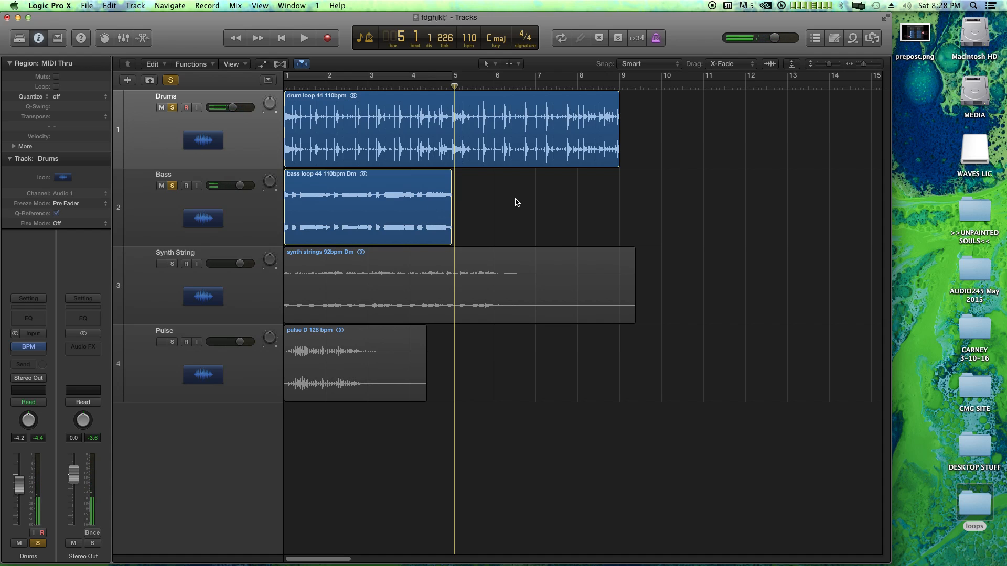
pyautogui.press('Return')
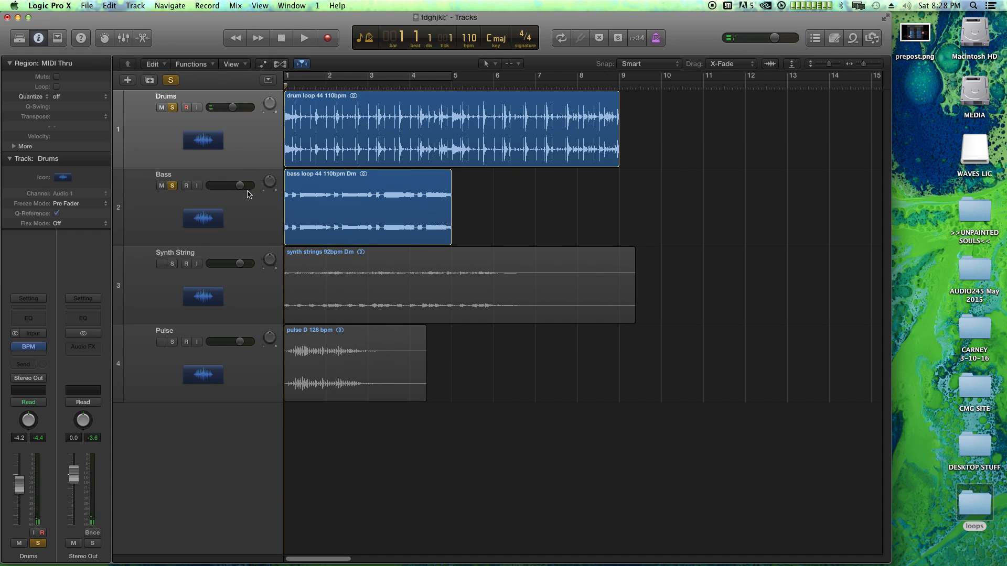
# Step: Repeat the bass loop region once so that it fills the Bass track up to bar 9
pyautogui.click(241, 215)
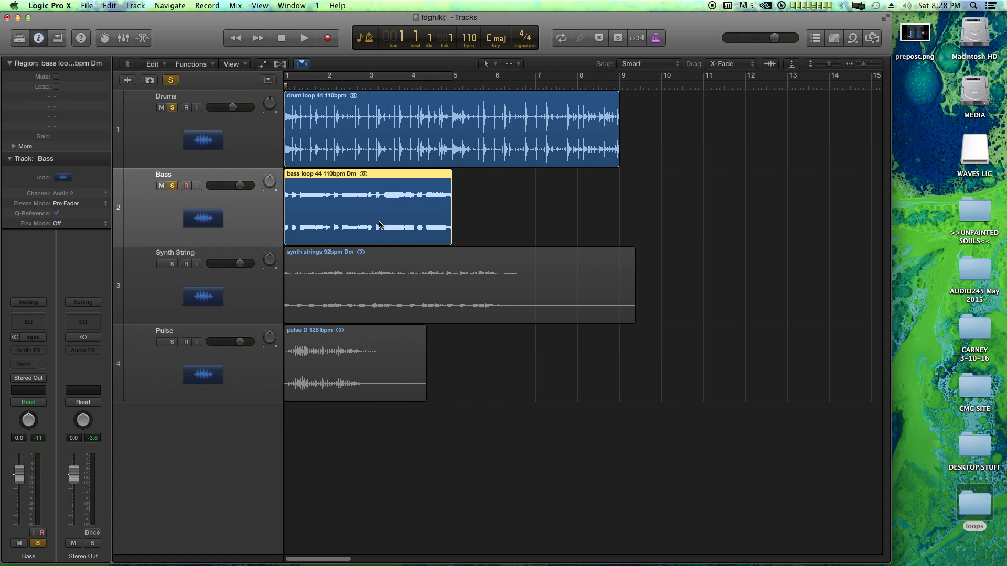
pyautogui.press('super+r')
pyautogui.click(658, 198)
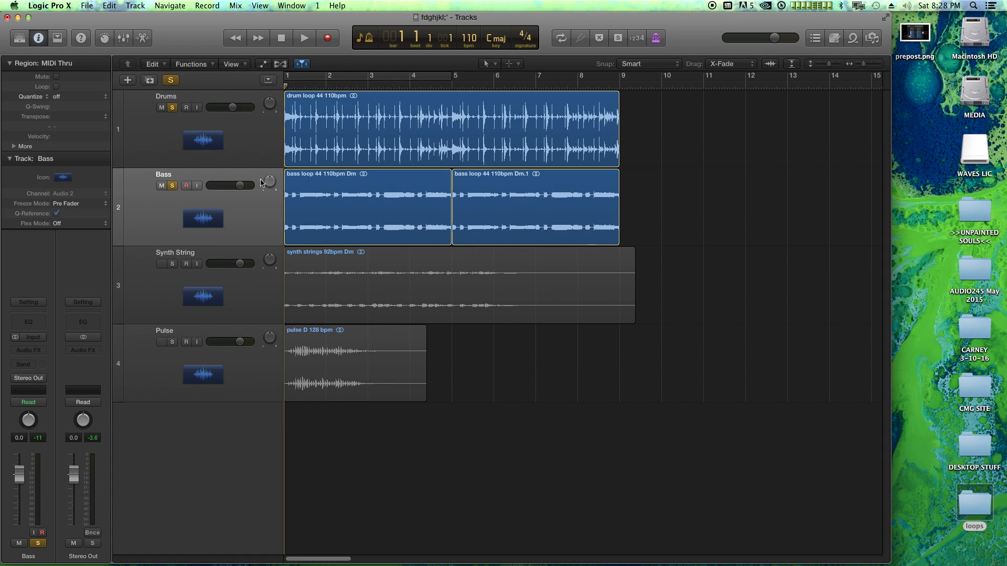
# Step: Switch the solo from Drums and Bass to the Synth String track and magnify the region waveforms vertically
pyautogui.click(172, 108)
pyautogui.click(172, 185)
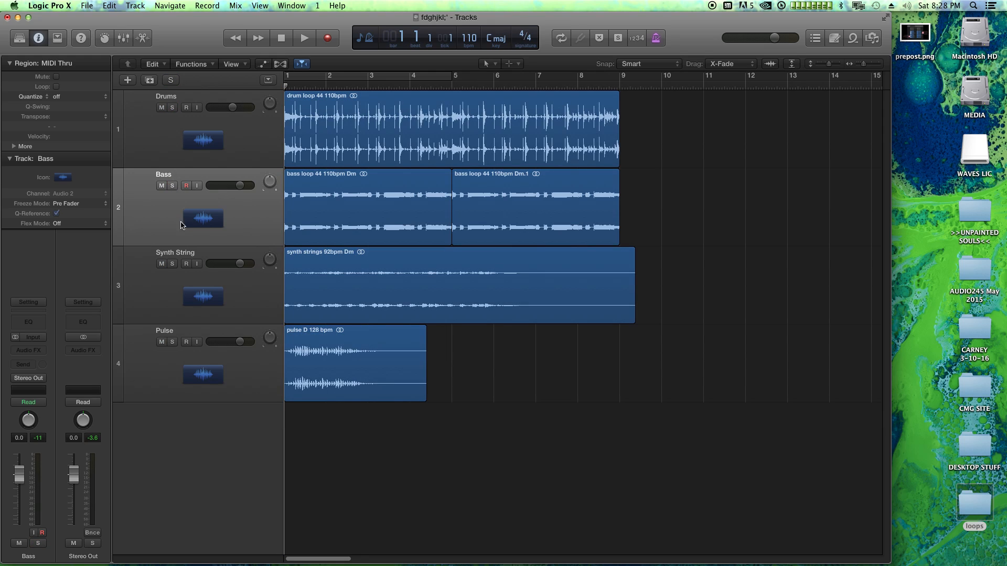
pyautogui.click(173, 264)
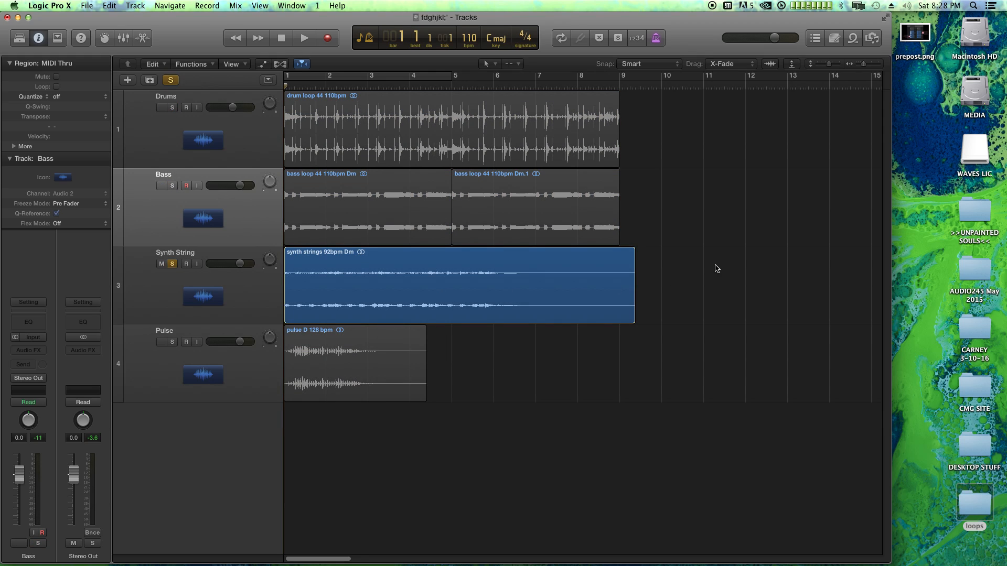
pyautogui.click(769, 63)
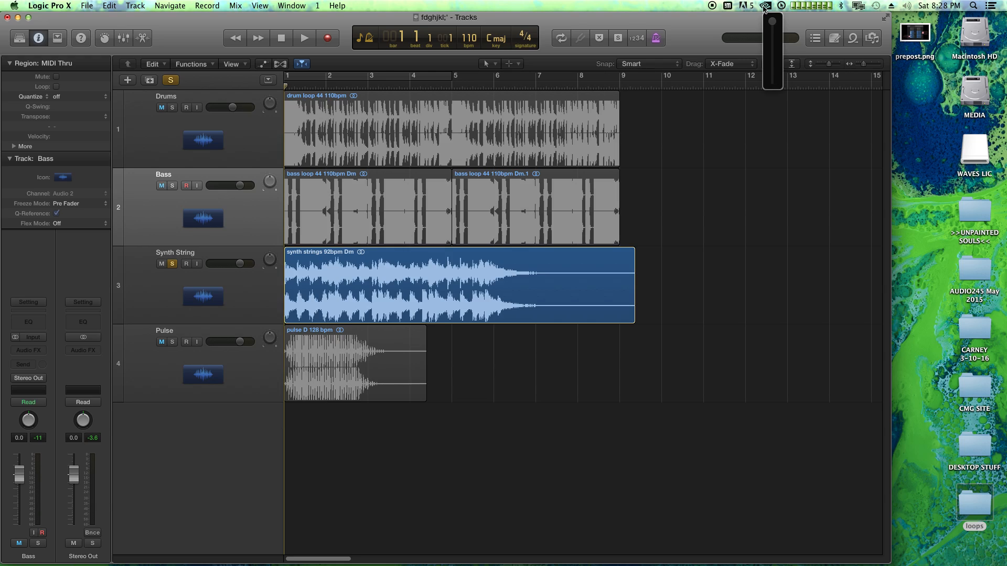
# Step: Play the soloed synth strings loop for over four bars and return the playhead to the start
pyautogui.press('space')
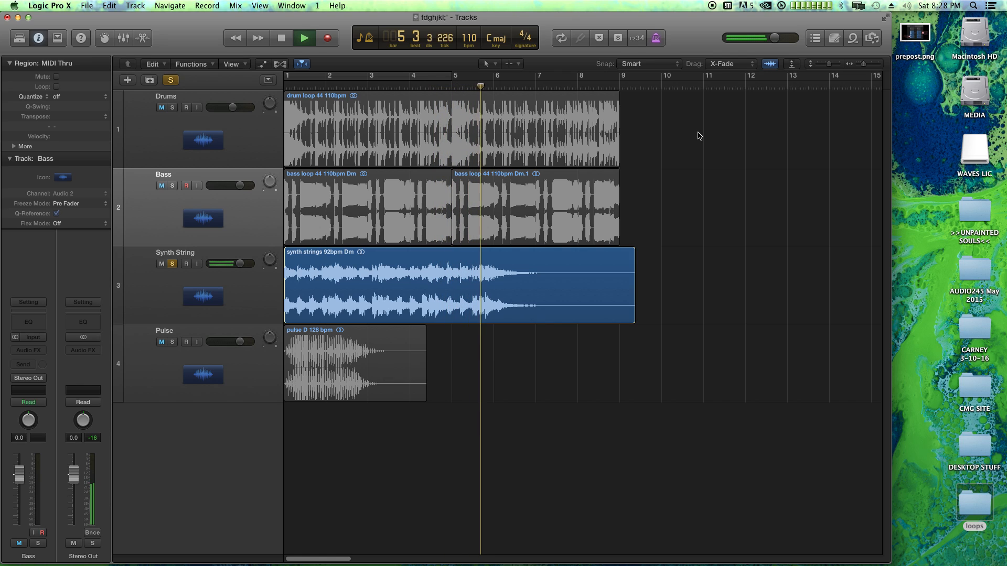
pyautogui.press('space')
pyautogui.press('Return')
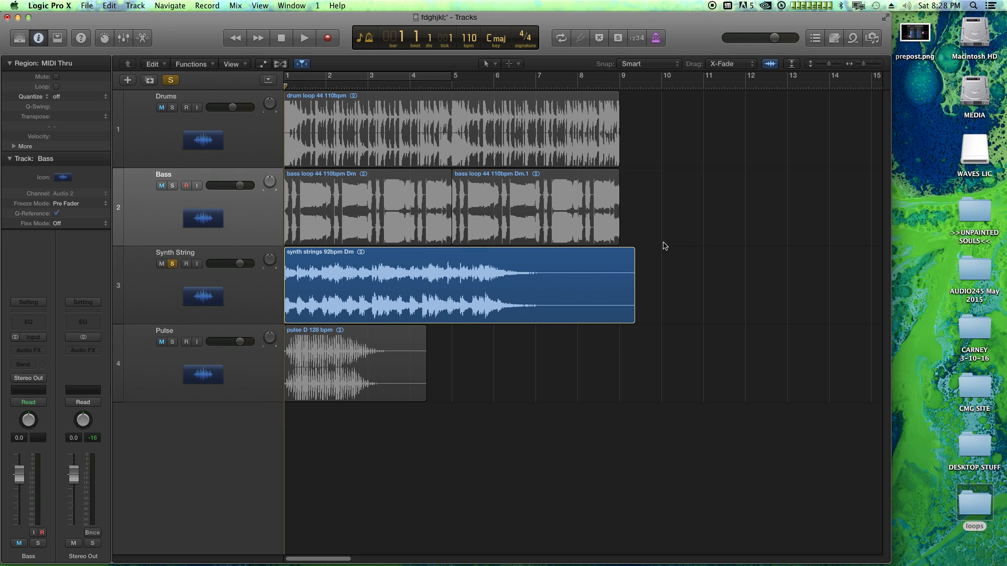
# Step: Insert the stereo BPM Counter plug-in on the Synth String track and place its window clear of the synth strings region
pyautogui.click(183, 306)
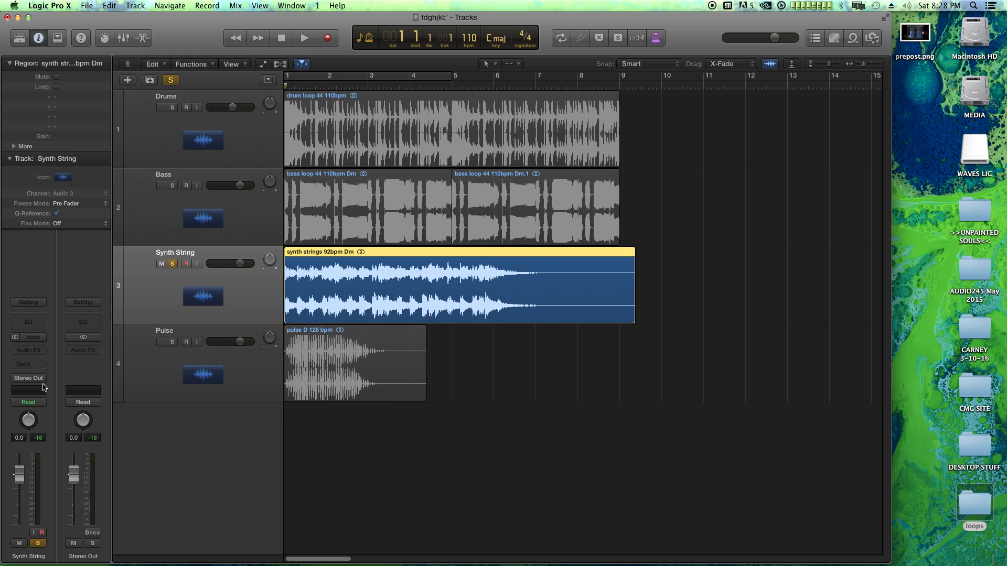
pyautogui.click(43, 350)
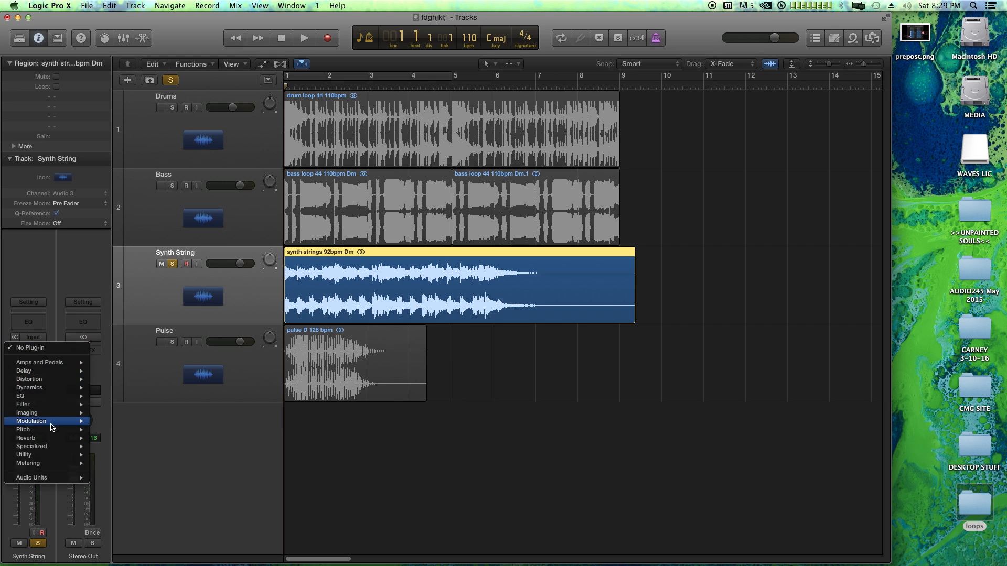
pyautogui.moveTo(55, 463)
pyautogui.moveTo(133, 463)
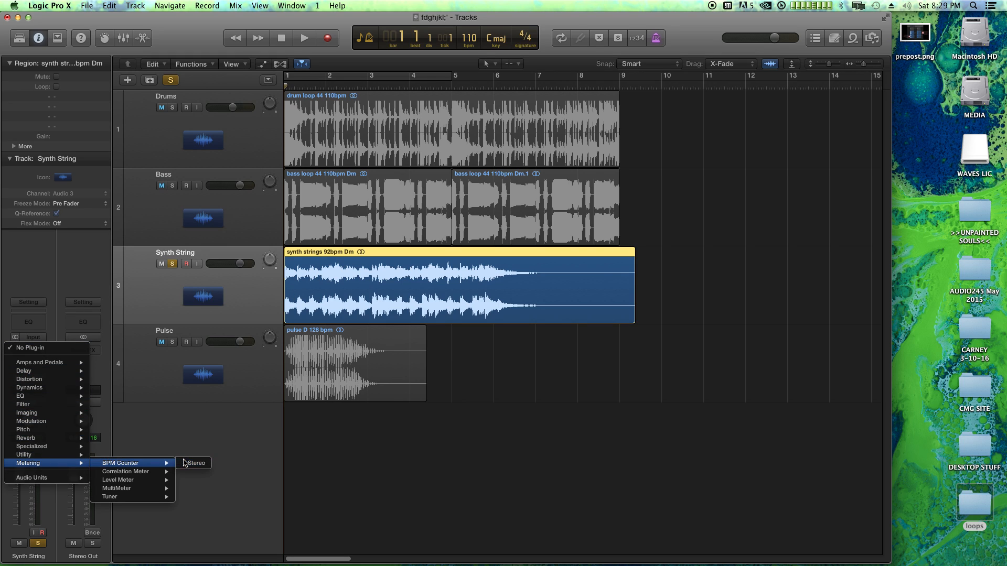
pyautogui.click(184, 463)
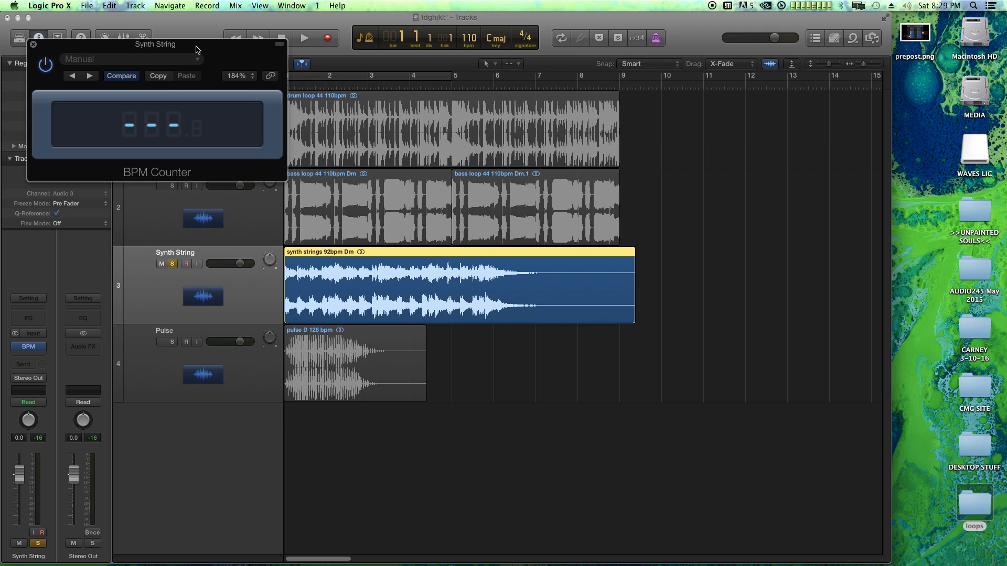
pyautogui.moveTo(196, 49); pyautogui.dragTo(689, 361)
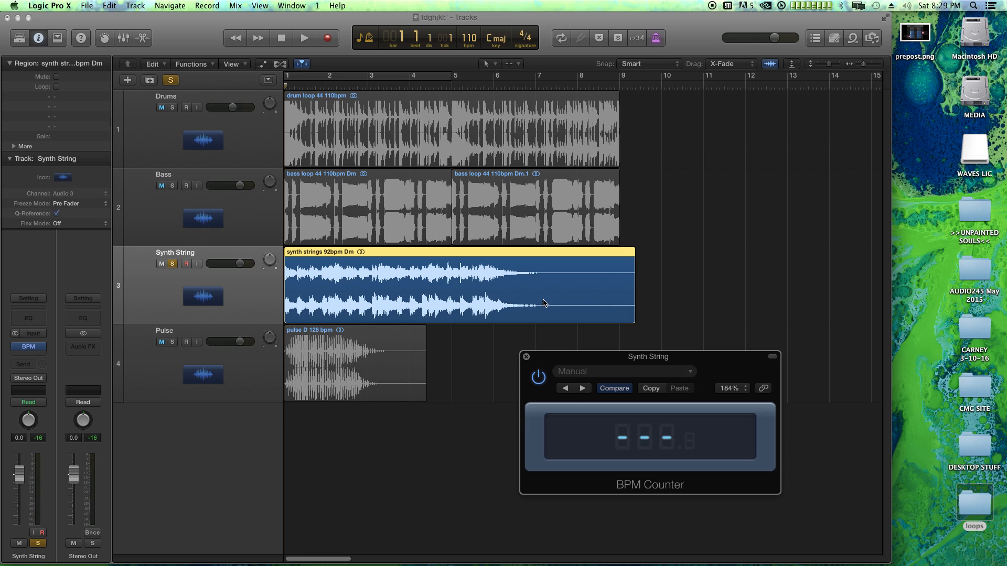
# Step: Play the synth strings loop to measure its tempo with the BPM Counter, close the plug-in window and return to the start
pyautogui.press('space')
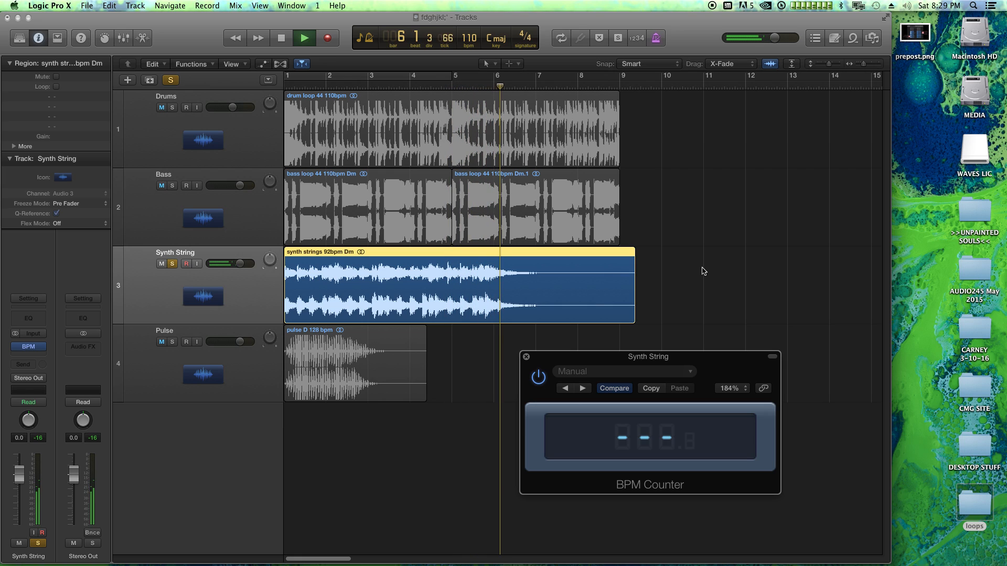
pyautogui.press('space')
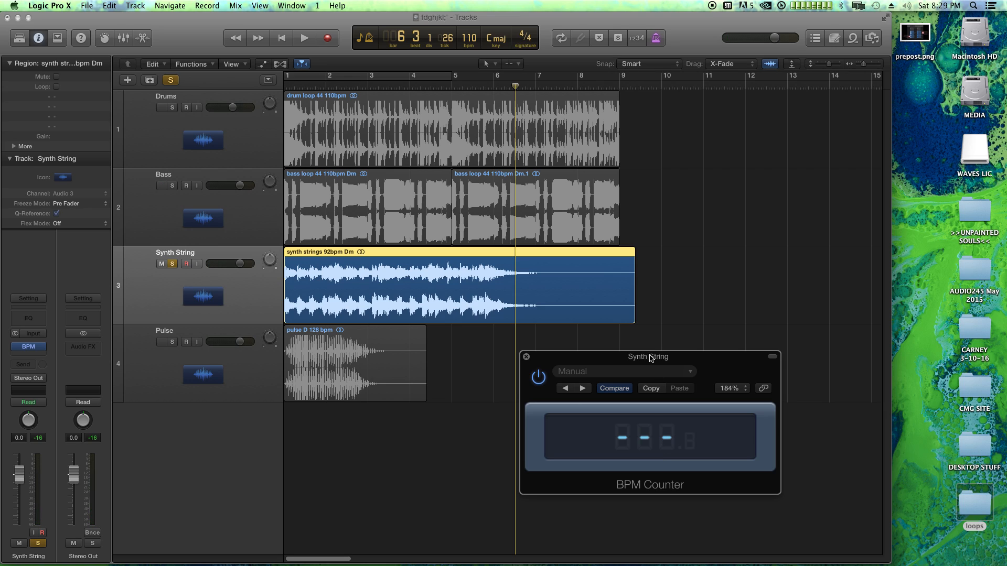
pyautogui.click(147, 297)
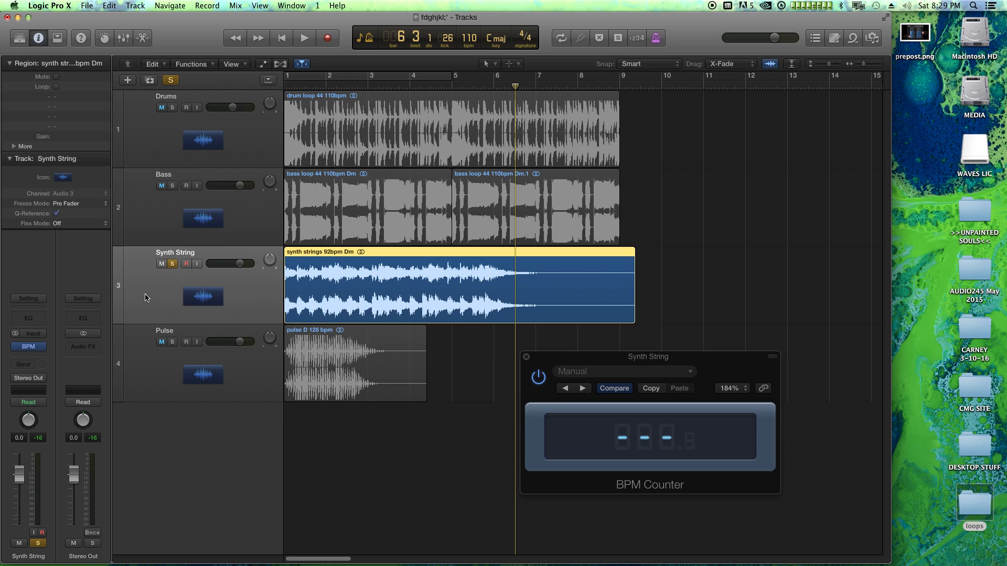
pyautogui.click(30, 347)
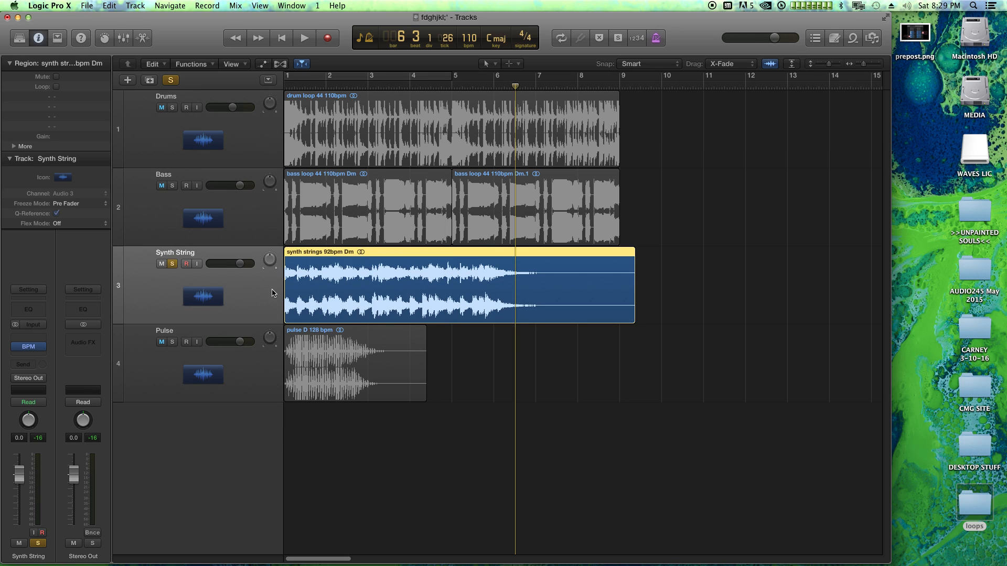
pyautogui.click(528, 366)
pyautogui.press('Return')
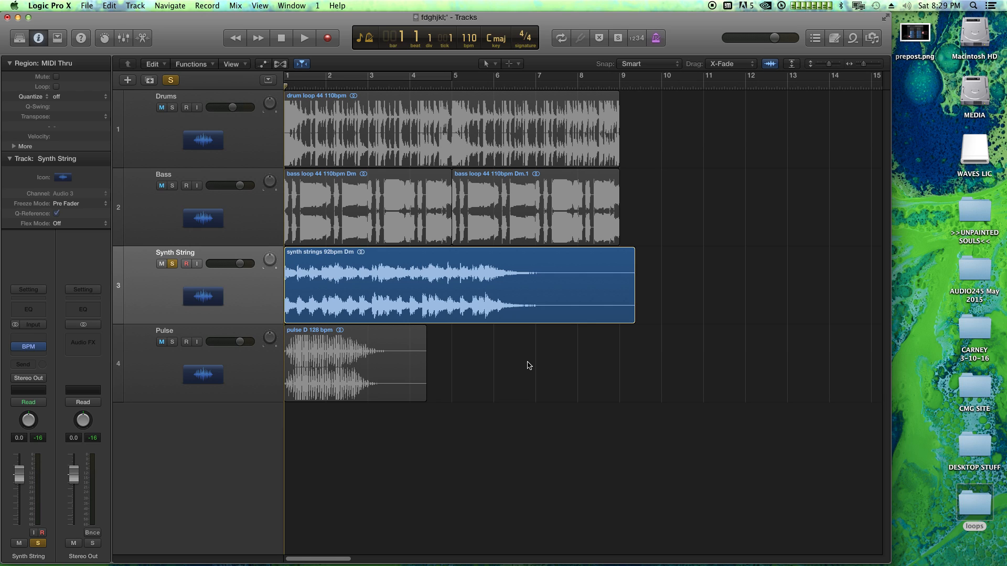
# Step: Insert the stereo Enveloper plug-in before the BPM Counter on the Synth String track and move its window away from the track headers
pyautogui.click(194, 287)
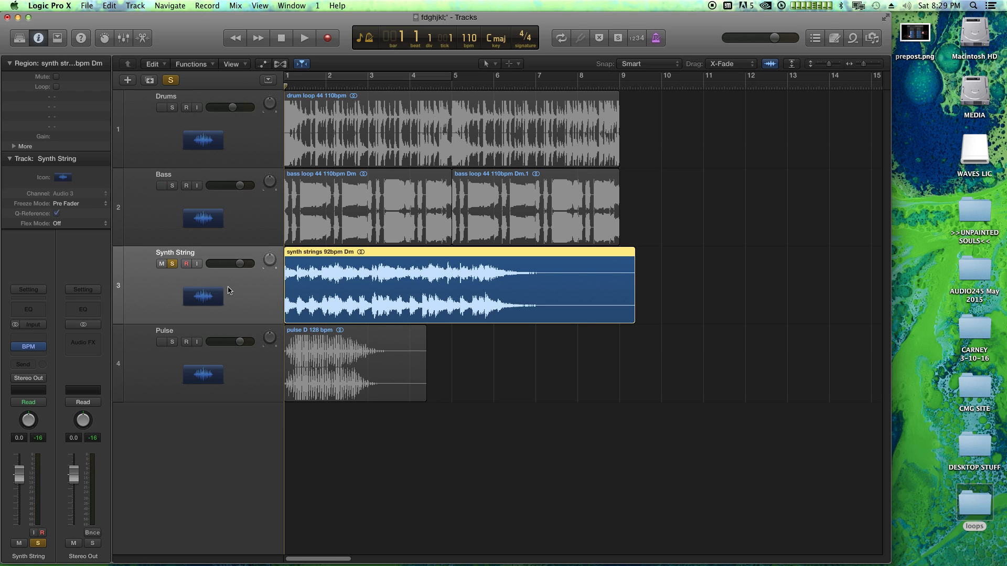
pyautogui.click(29, 335)
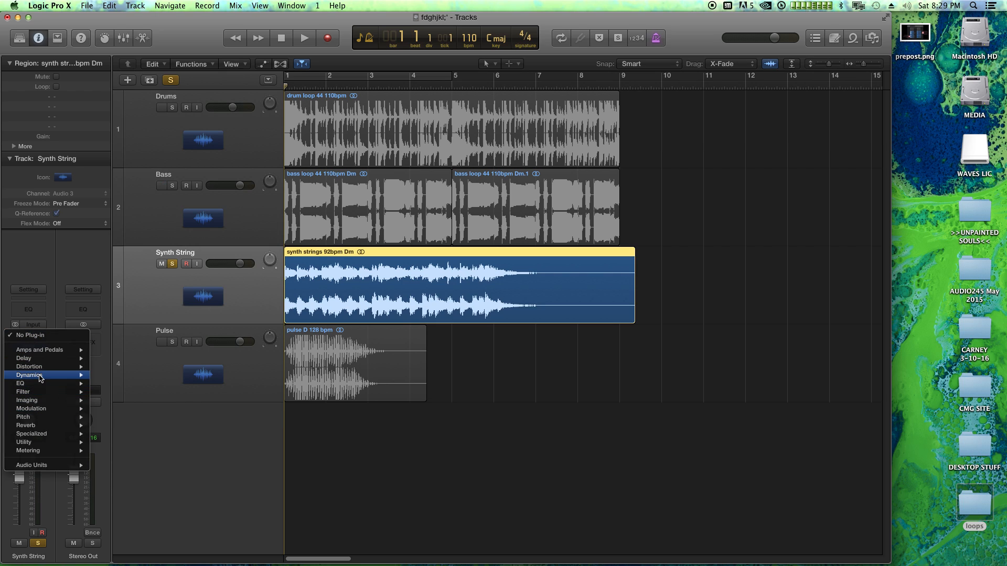
pyautogui.moveTo(41, 375)
pyautogui.moveTo(121, 401)
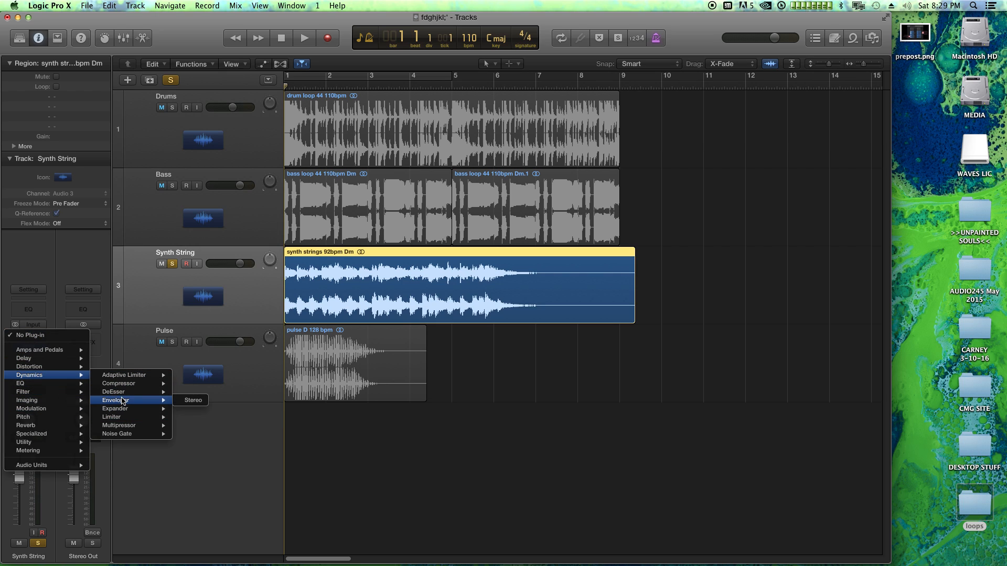
pyautogui.click(189, 400)
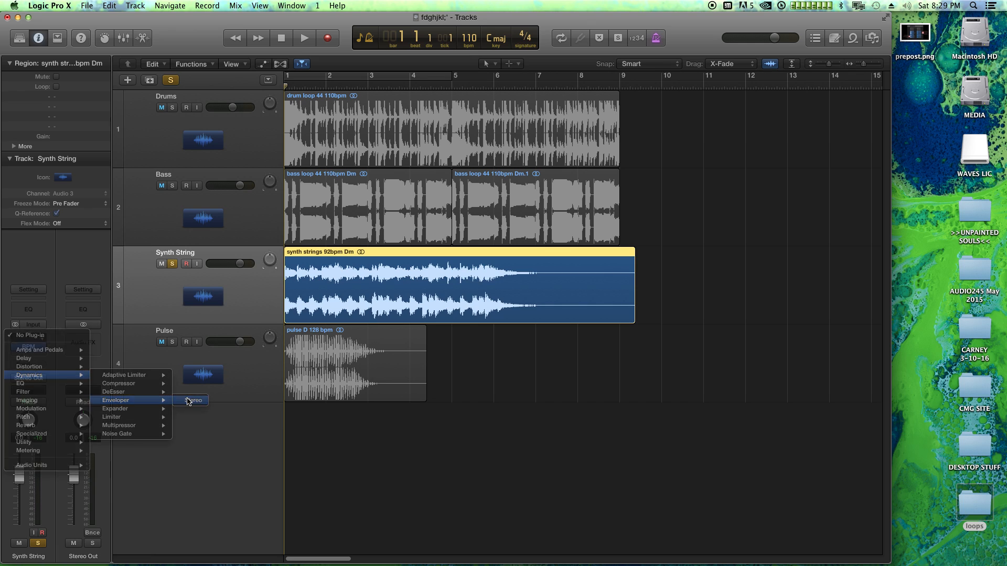
pyautogui.moveTo(326, 54); pyautogui.dragTo(566, 173)
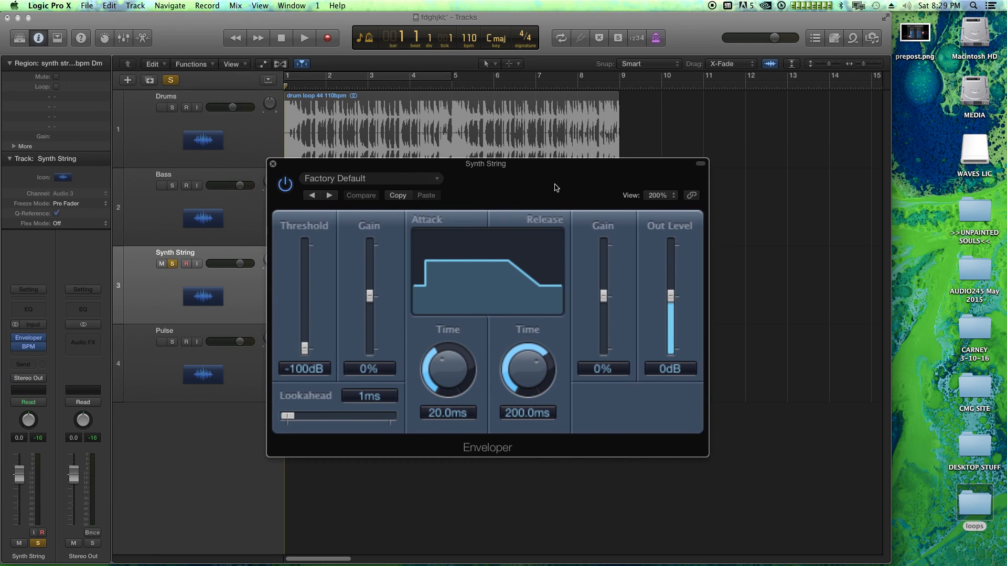
pyautogui.moveTo(409, 164); pyautogui.dragTo(473, 171)
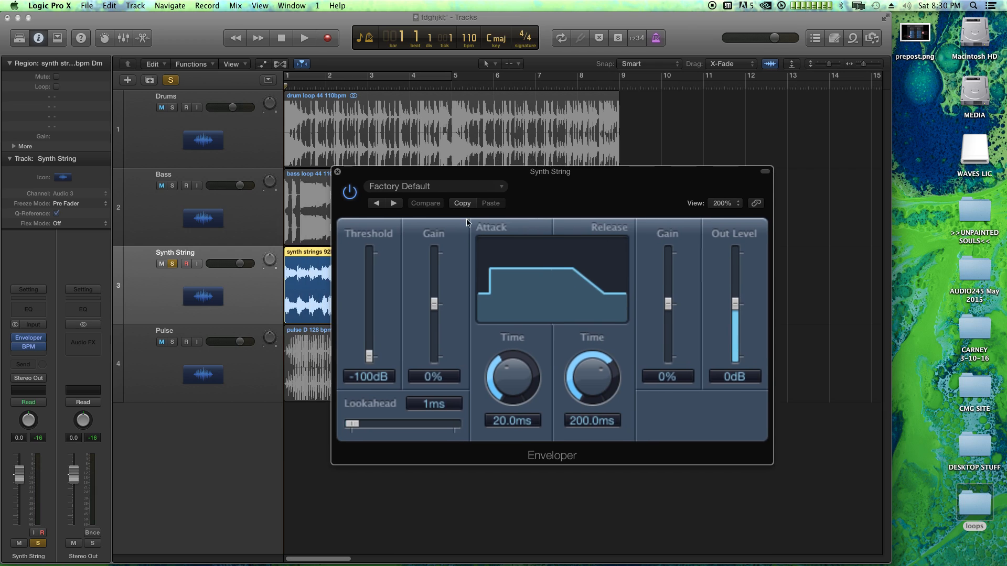
# Step: Set the Enveloper's attack gain to 74%, attack time to 35.0 ms and release gain to -66%
pyautogui.moveTo(434, 304); pyautogui.dragTo(444, 276)
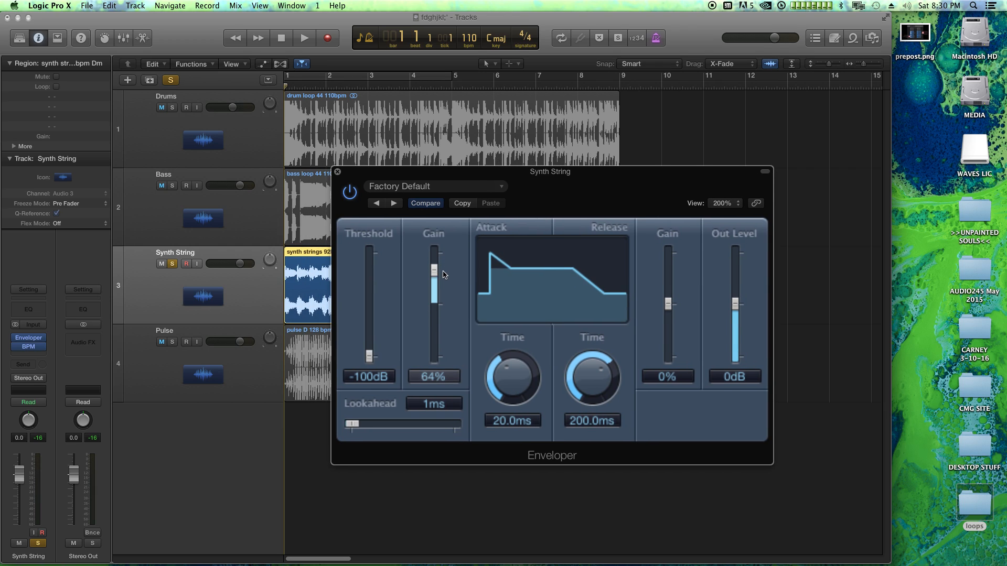
pyautogui.moveTo(509, 374)
pyautogui.mouseDown()
pyautogui.moveTo(518, 355)
pyautogui.moveTo(514, 367)
pyautogui.mouseUp()
pyautogui.moveTo(434, 276); pyautogui.dragTo(434, 265)
pyautogui.moveTo(667, 304); pyautogui.dragTo(685, 342)
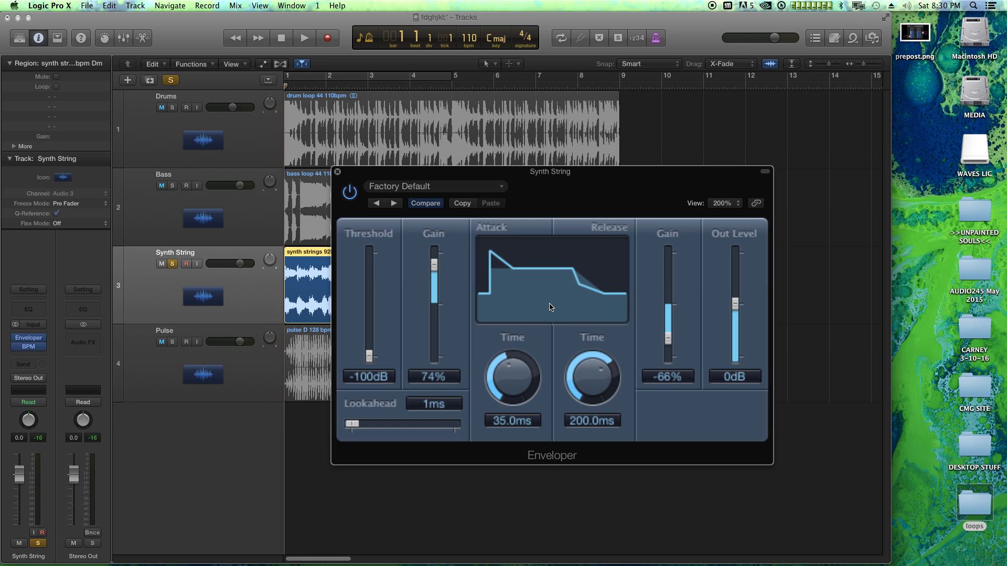
# Step: Swap the Enveloper window for the BPM Counter, placed clear of the synth strings region, and play the loop to measure its tempo
pyautogui.moveTo(463, 181); pyautogui.dragTo(510, 182)
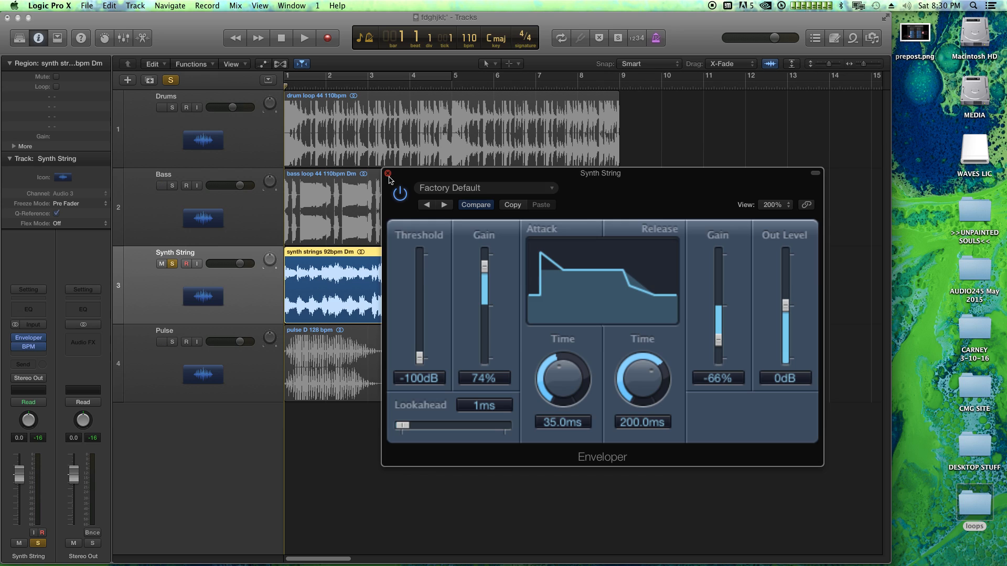
pyautogui.click(384, 173)
pyautogui.click(662, 221)
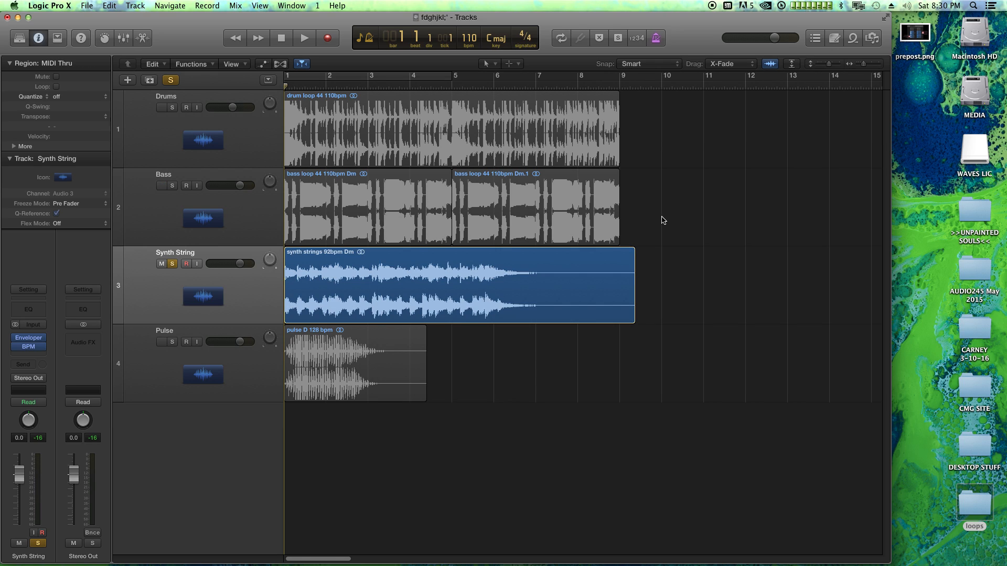
pyautogui.moveTo(42, 348)
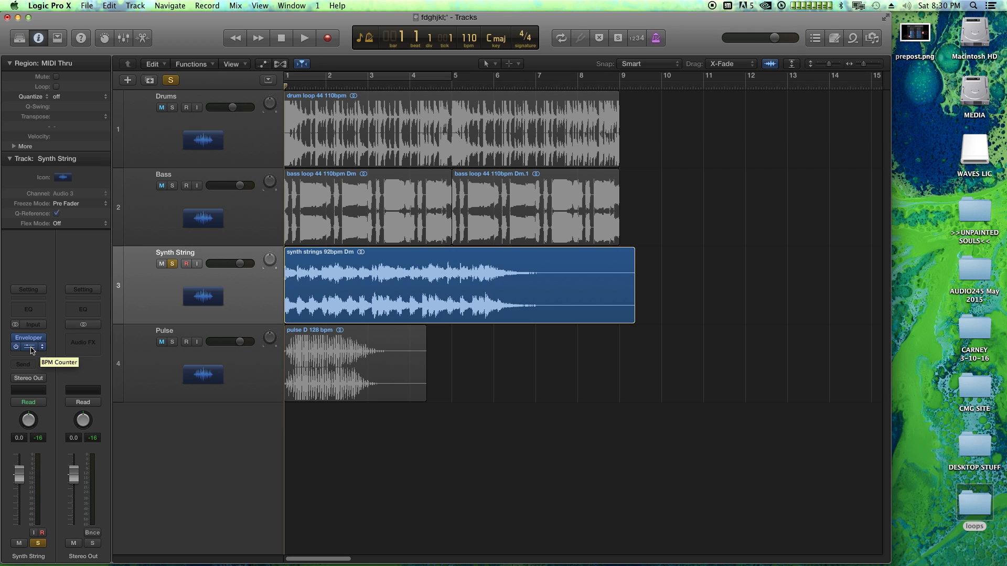
pyautogui.click(31, 347)
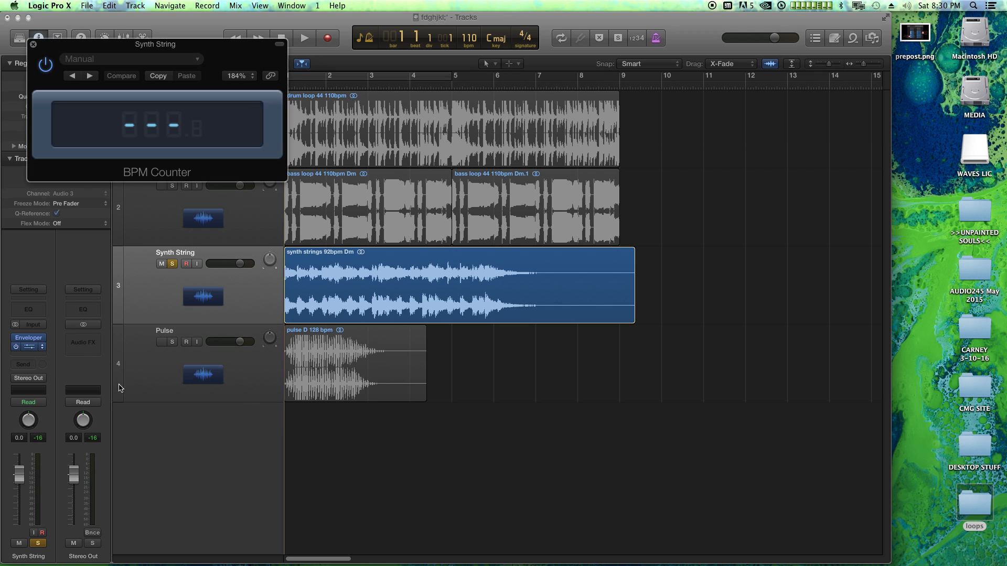
pyautogui.moveTo(210, 51); pyautogui.dragTo(707, 373)
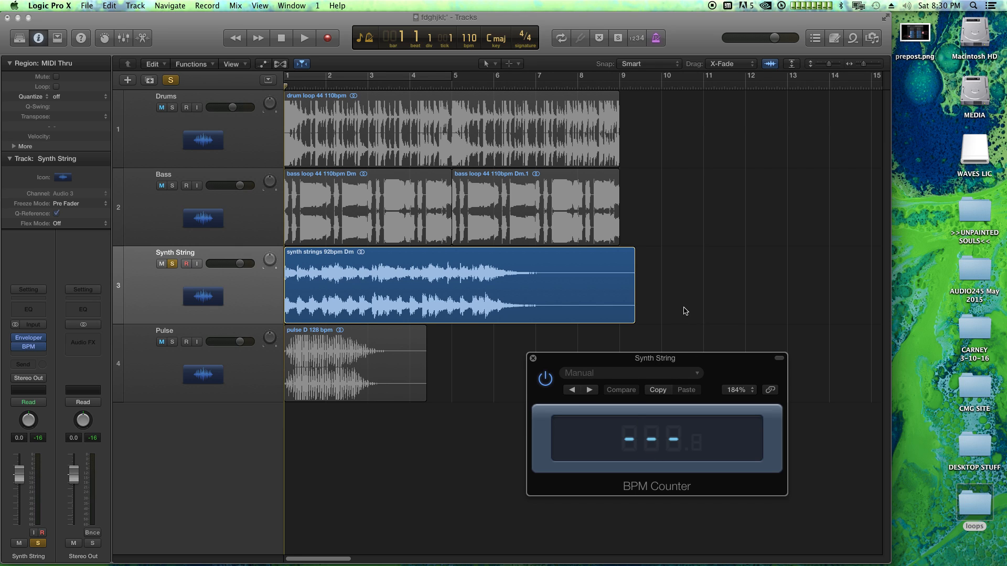
pyautogui.press('space')
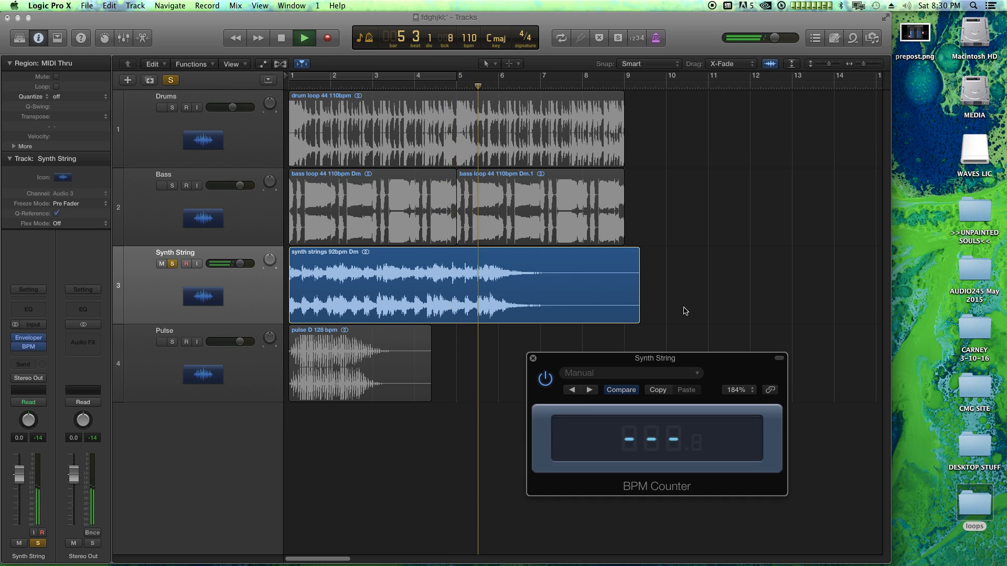
pyautogui.press('space')
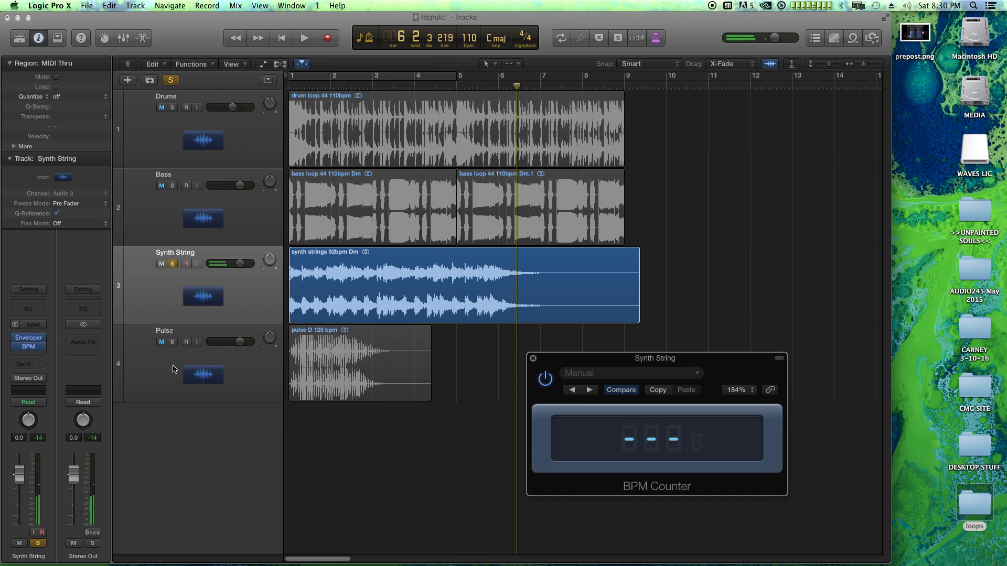
# Step: Set the Synth String Enveloper's attack gain to 100%, attack time to 15.0 ms and release gain to -74%, and return to the start
pyautogui.click(32, 339)
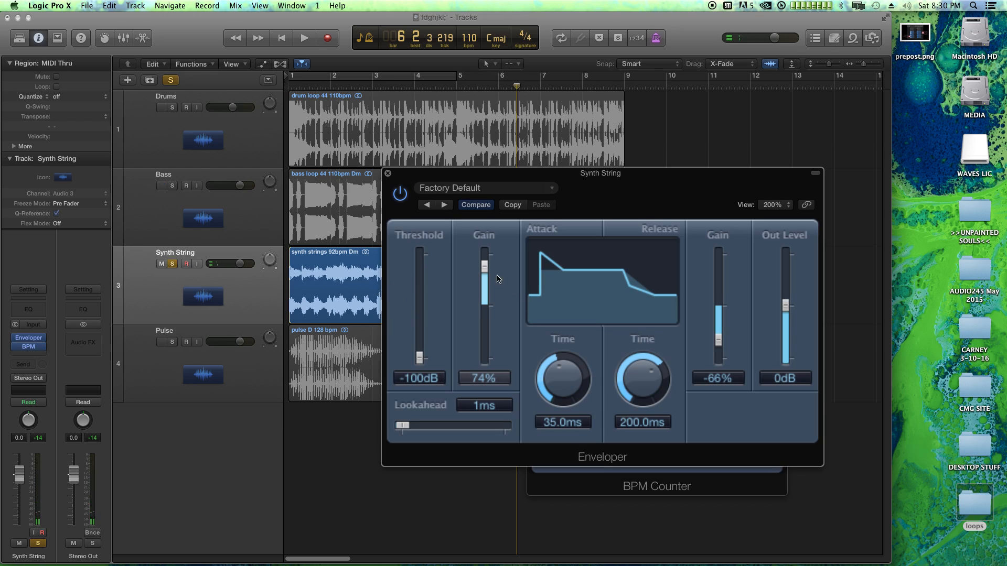
pyautogui.moveTo(484, 293); pyautogui.dragTo(484, 254)
pyautogui.moveTo(569, 369); pyautogui.dragTo(569, 363)
pyautogui.keyDown('alt'); pyautogui.click(576, 404); pyautogui.keyUp('alt')
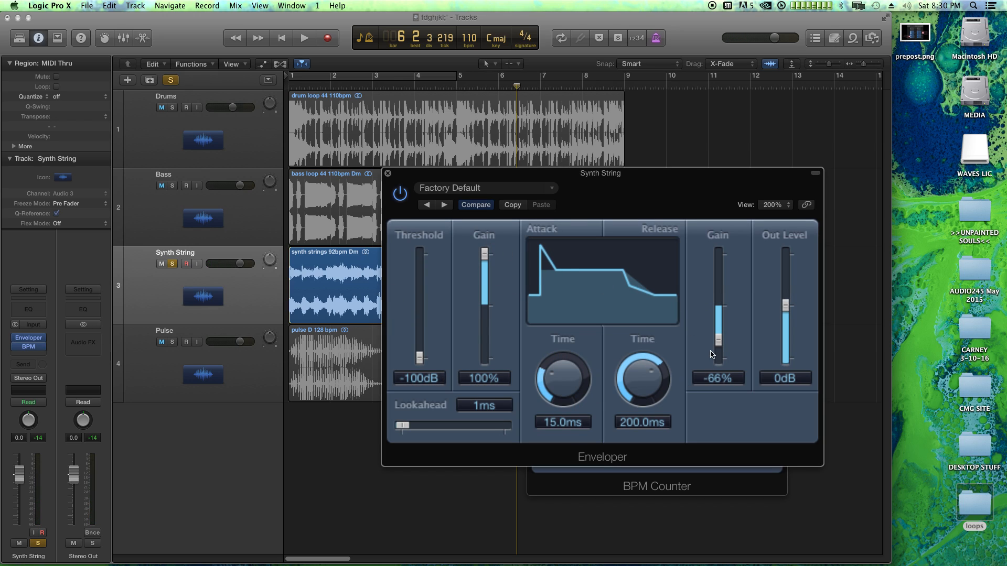
pyautogui.moveTo(719, 345); pyautogui.dragTo(720, 351)
pyautogui.press('space')
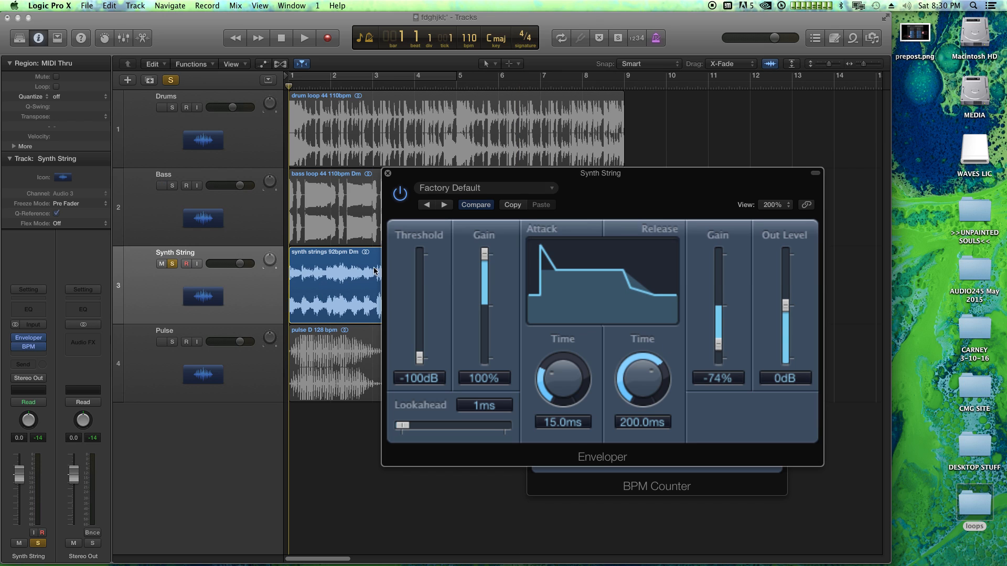
# Step: Close the Enveloper window and replay the synth strings loop to measure its tempo with the BPM Counter, returning to the start
pyautogui.click(388, 173)
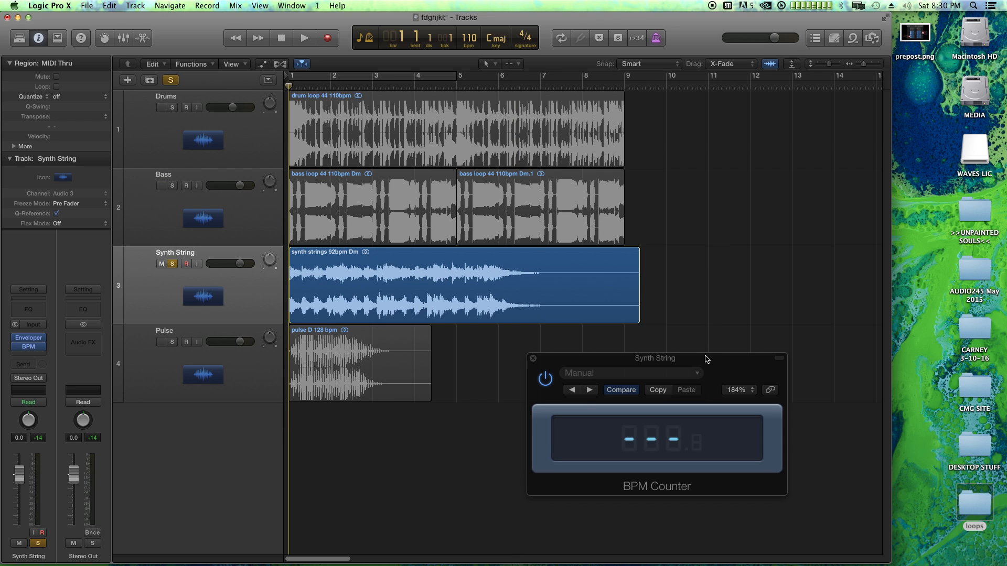
pyautogui.press('space')
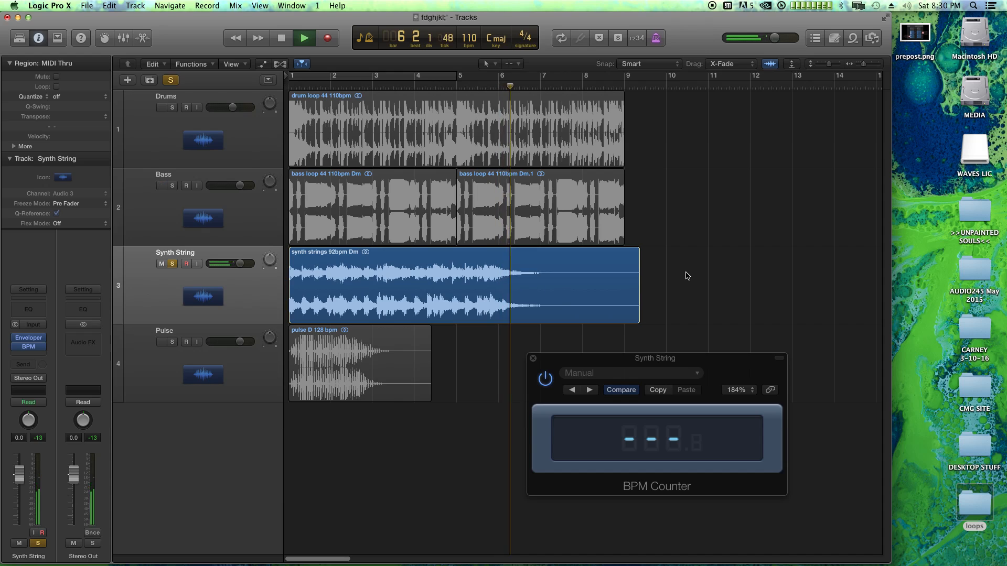
pyautogui.press('space')
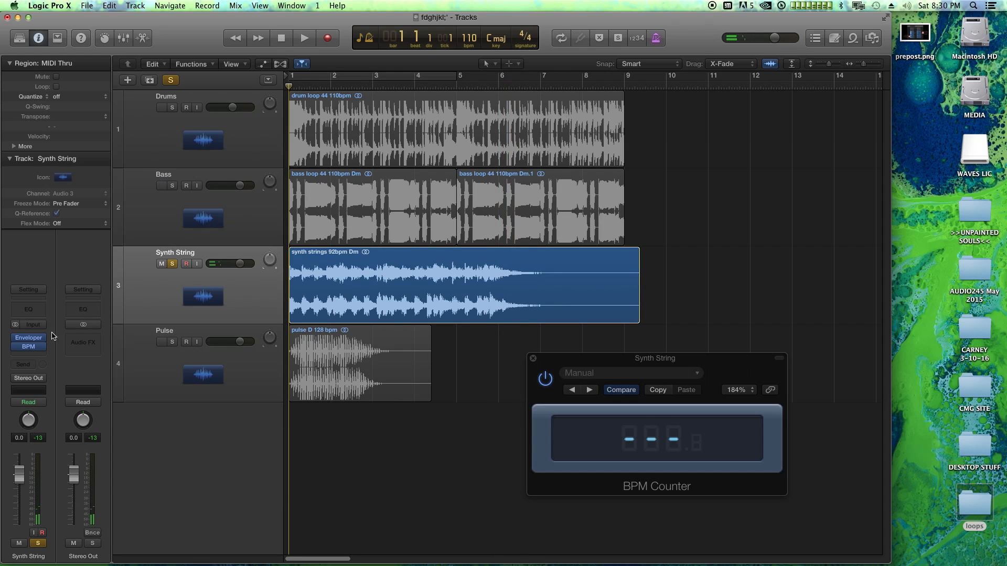
# Step: Set the Enveloper's attack time to 95.0 ms, release time to 2000.0 ms and release gain to -100%
pyautogui.click(29, 338)
pyautogui.moveTo(565, 367); pyautogui.dragTo(567, 341)
pyautogui.moveTo(650, 386); pyautogui.dragTo(665, 351)
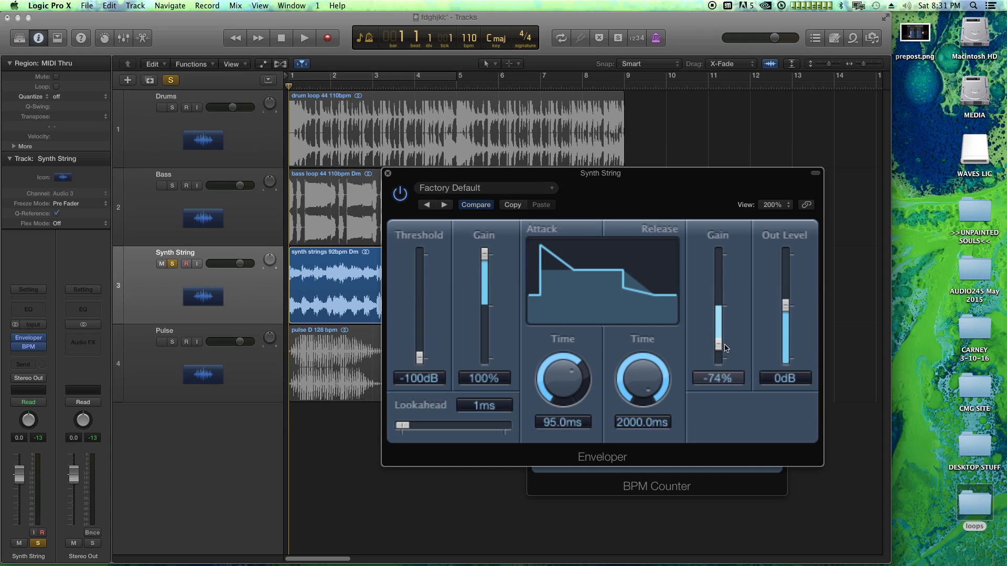
pyautogui.moveTo(726, 348); pyautogui.dragTo(724, 367)
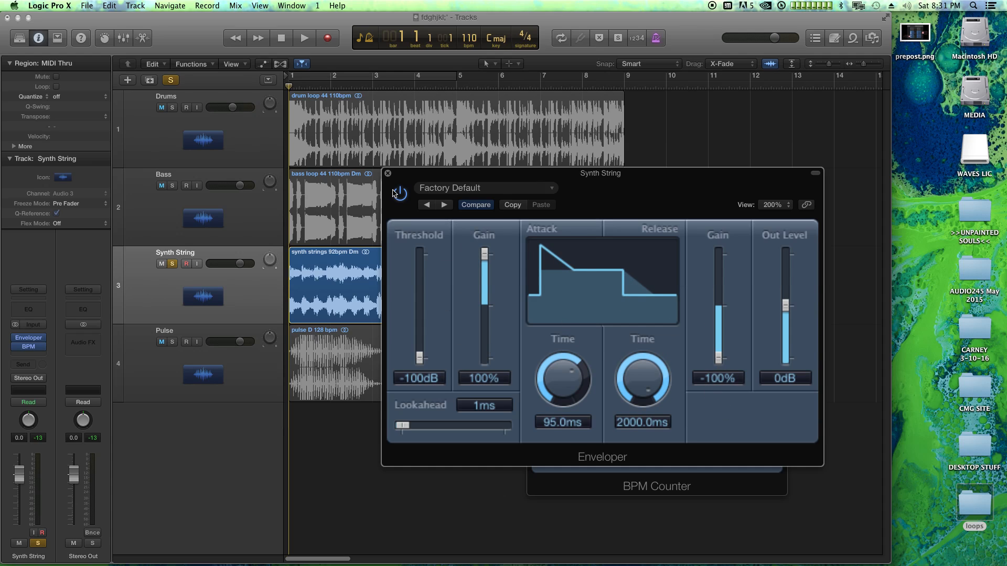
# Step: Close the Enveloper window, play the synth strings loop to read its tempo on the BPM Counter, and close the counter
pyautogui.click(388, 173)
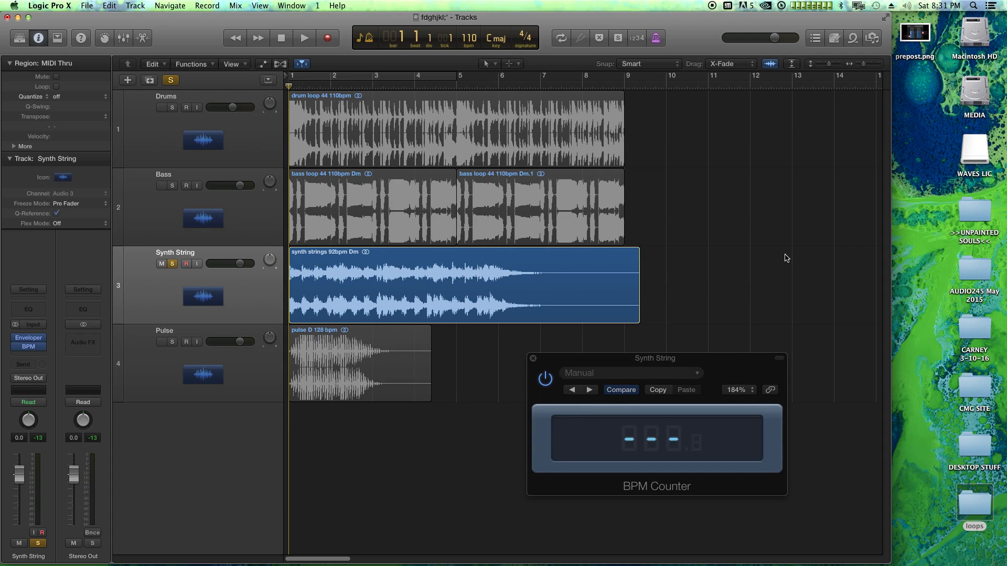
pyautogui.press('space')
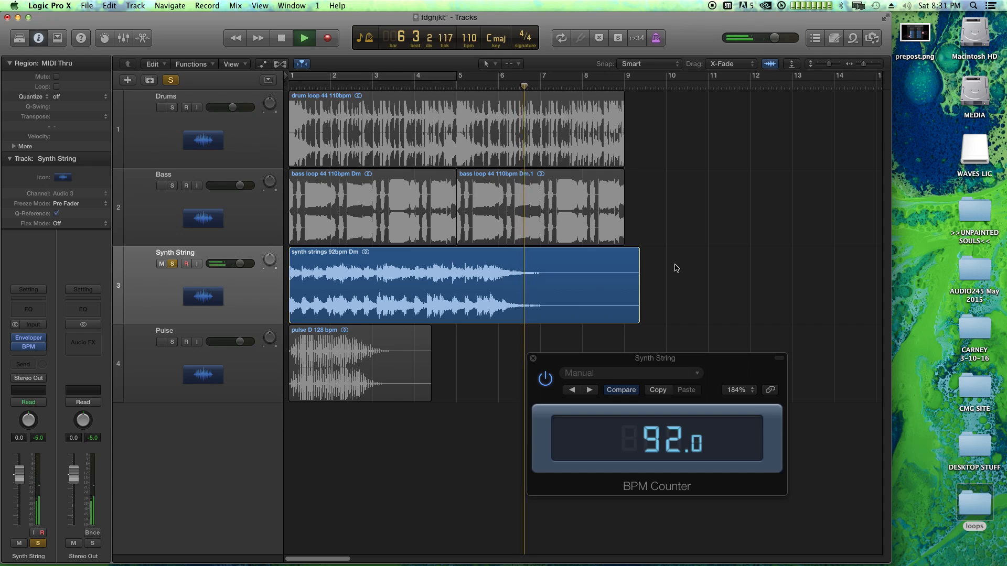
pyautogui.press('space')
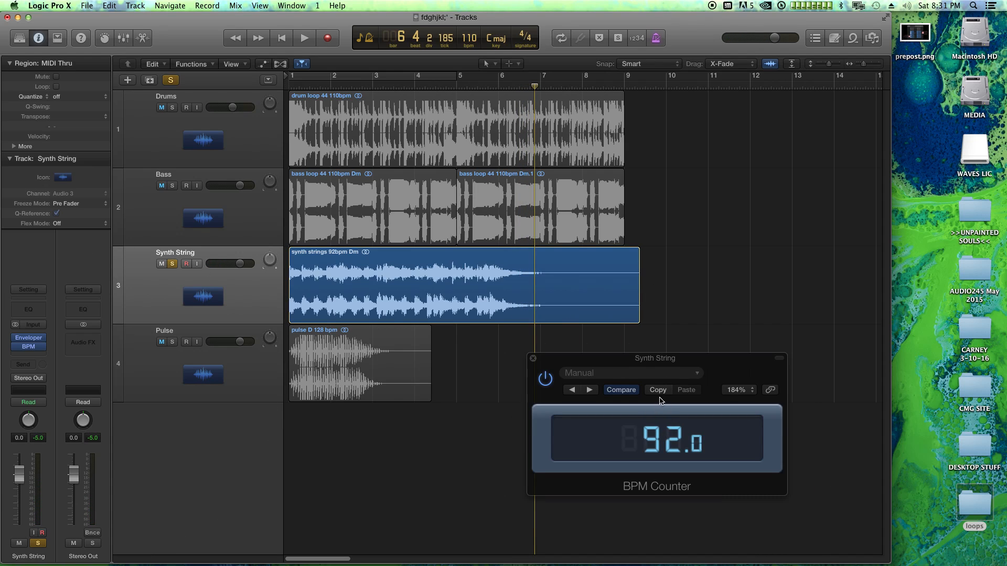
pyautogui.moveTo(662, 362); pyautogui.dragTo(662, 354)
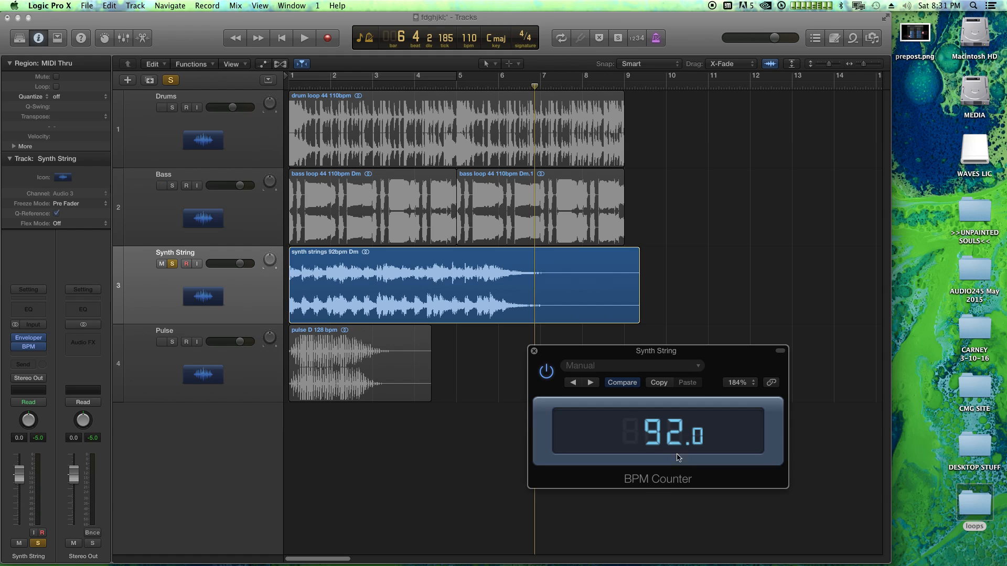
pyautogui.click(534, 352)
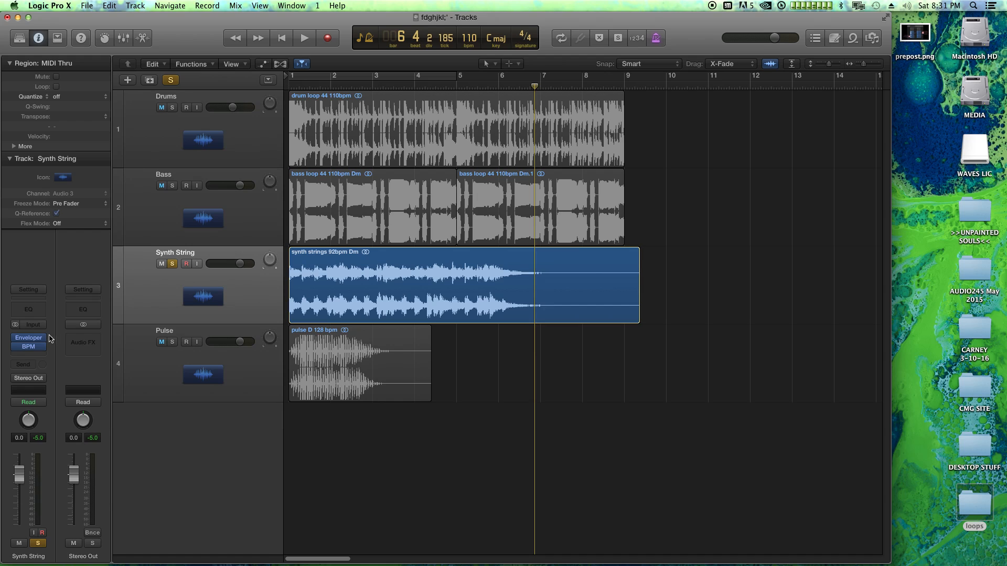
# Step: Remove the Enveloper from the Synth String track, return to the project start and unsolo the track
pyautogui.click(29, 337)
pyautogui.click(26, 352)
pyautogui.press('Return')
pyautogui.click(174, 264)
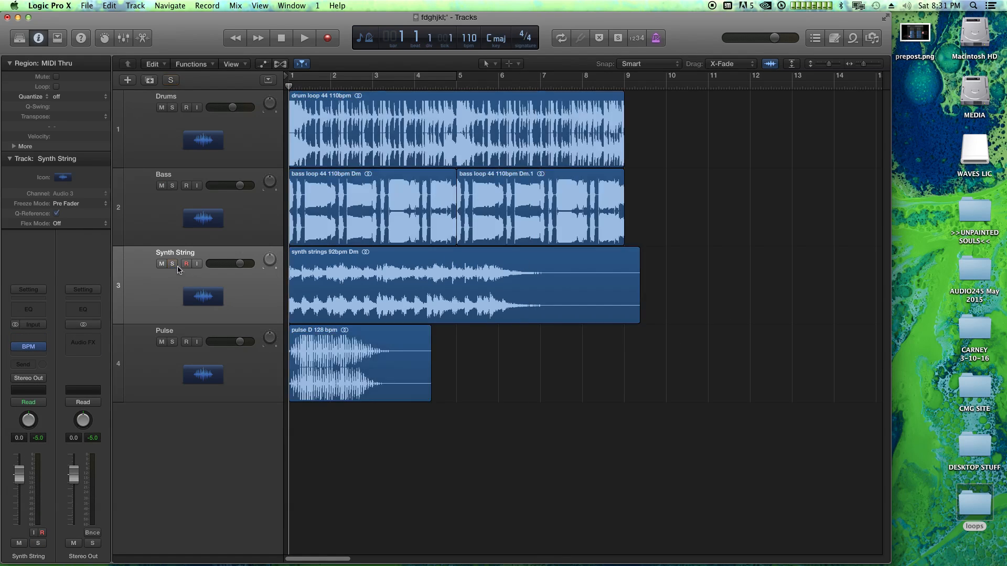
# Step: Set the project tempo to 92 bpm
pyautogui.doubleClick(468, 39)
pyautogui.write('92')
pyautogui.press('Return')
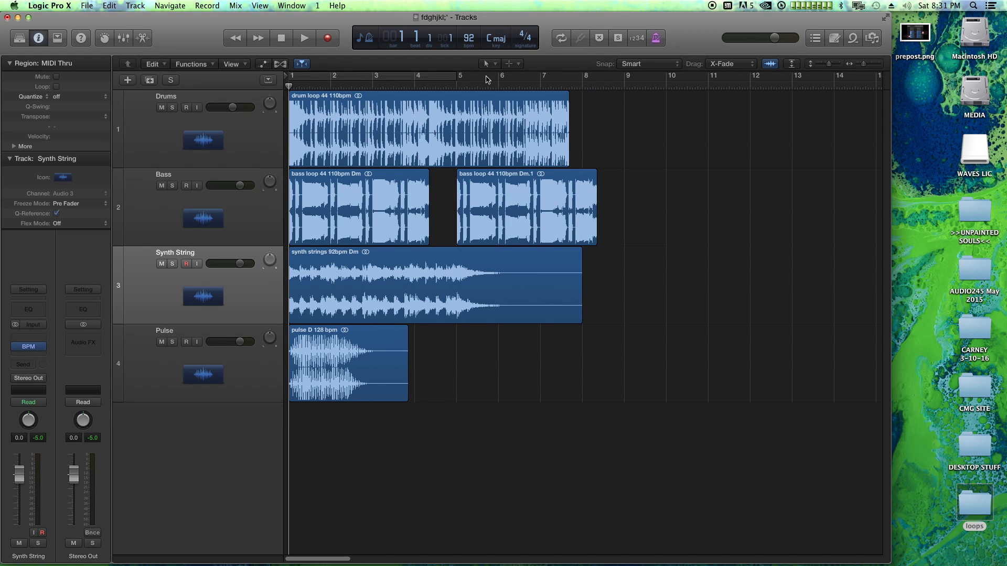
# Step: Delete the second bass loop region and undo the deletion
pyautogui.click(569, 223)
pyautogui.press('Delete')
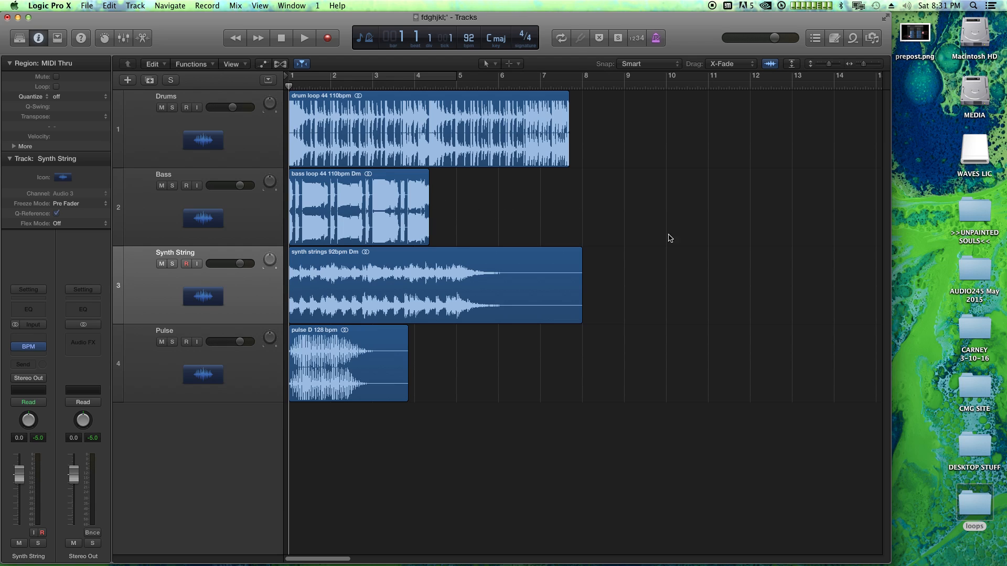
pyautogui.press('super+z')
pyautogui.click(709, 220)
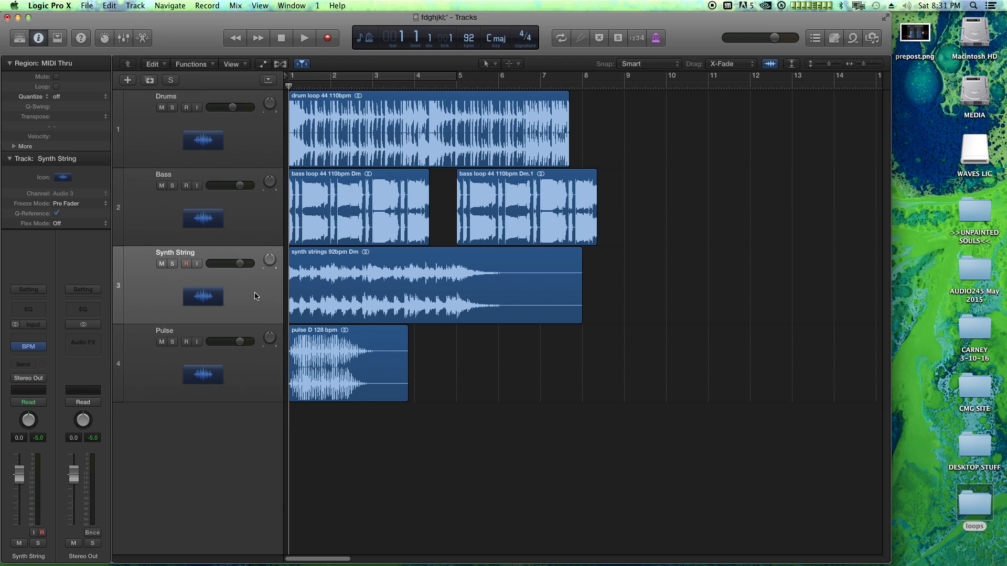
# Step: Solo the Synth String track, turn on Flex editing and set the track's mode to Flex Time - Polyphonic
pyautogui.click(175, 264)
pyautogui.click(514, 286)
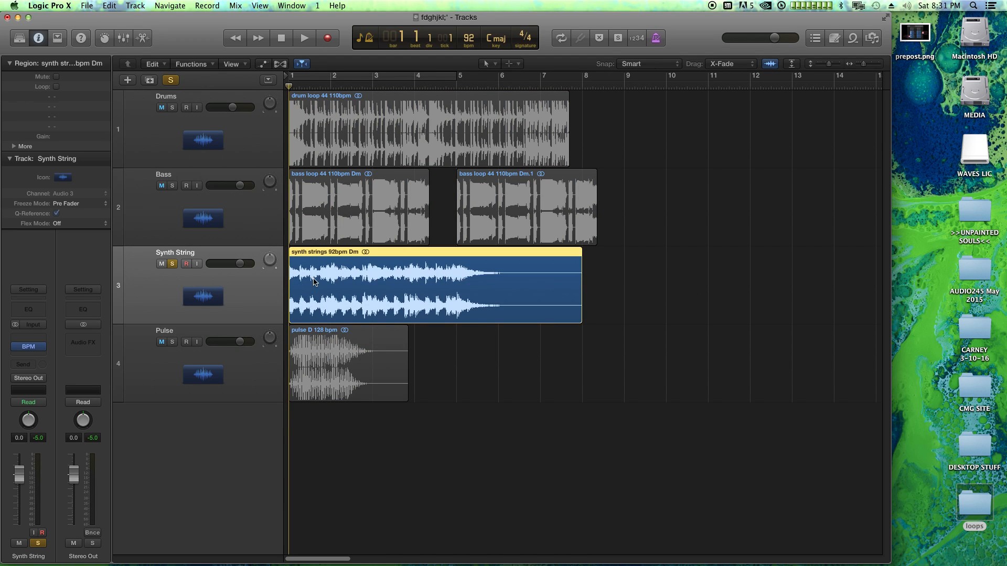
pyautogui.click(484, 351)
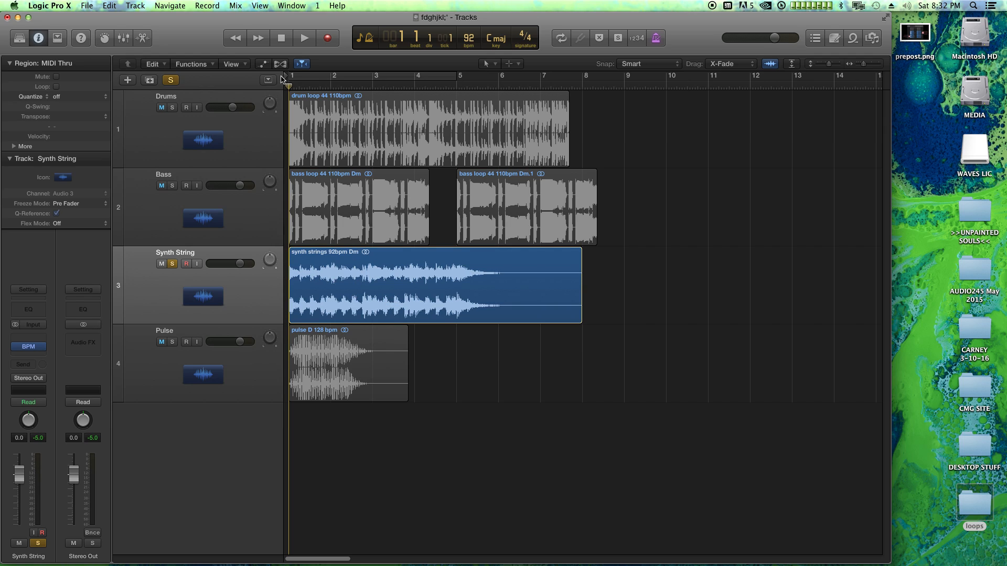
pyautogui.click(280, 64)
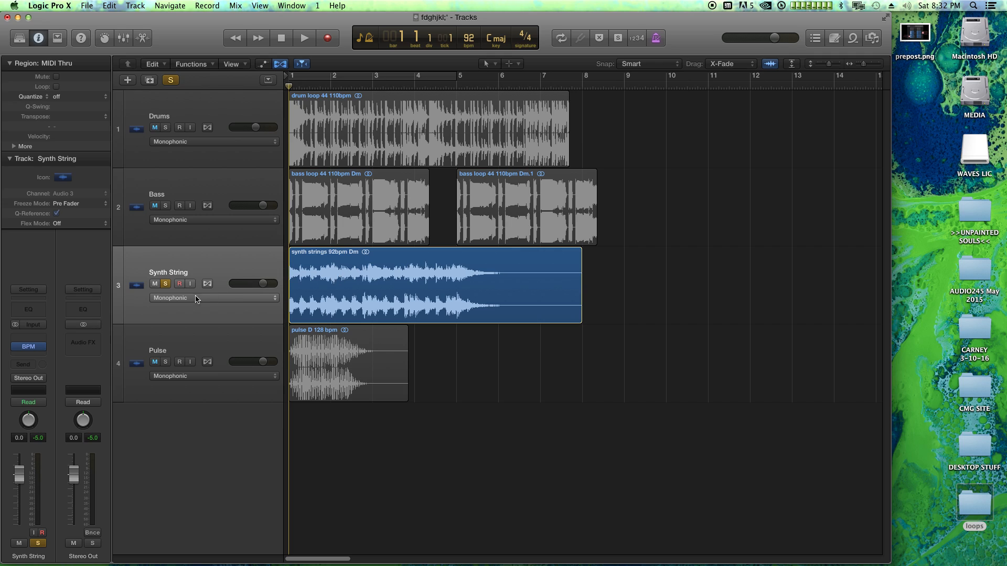
pyautogui.click(171, 297)
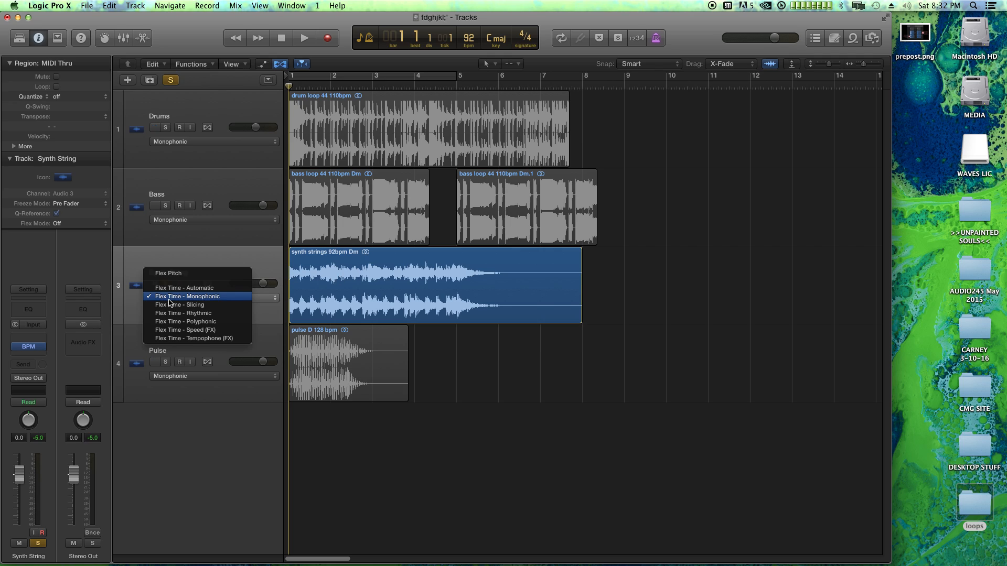
pyautogui.click(231, 321)
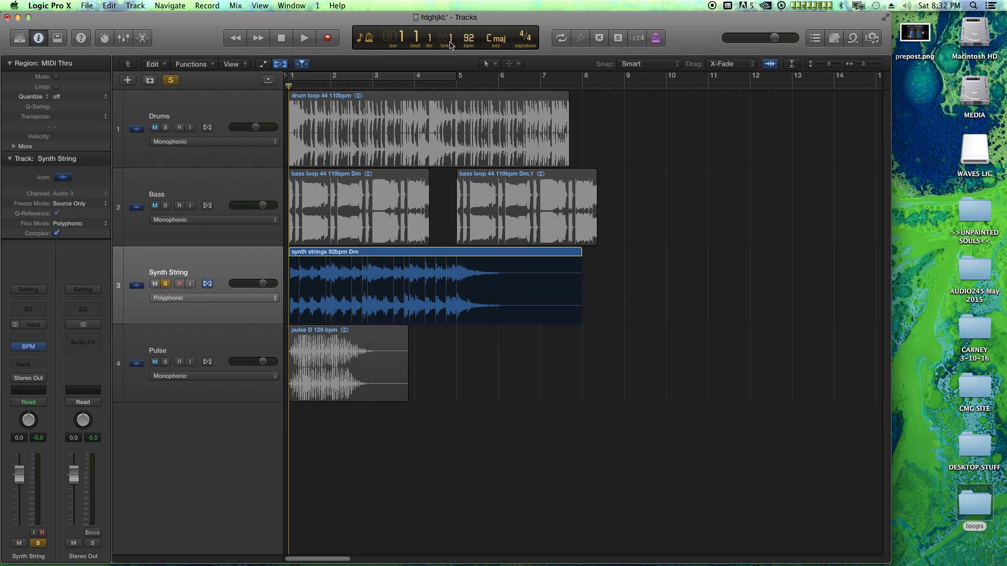
# Step: Select the synth strings region and set the project tempo to 110 bpm
pyautogui.doubleClick(469, 39)
pyautogui.moveTo(642, 127); pyautogui.dragTo(504, 142)
pyautogui.moveTo(684, 197); pyautogui.dragTo(358, 212)
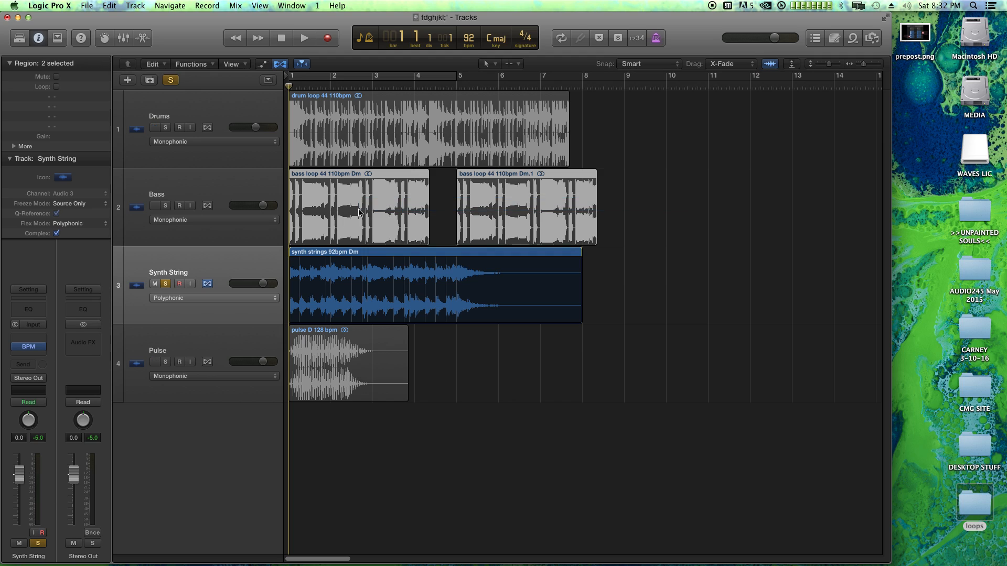
pyautogui.moveTo(688, 280); pyautogui.dragTo(507, 294)
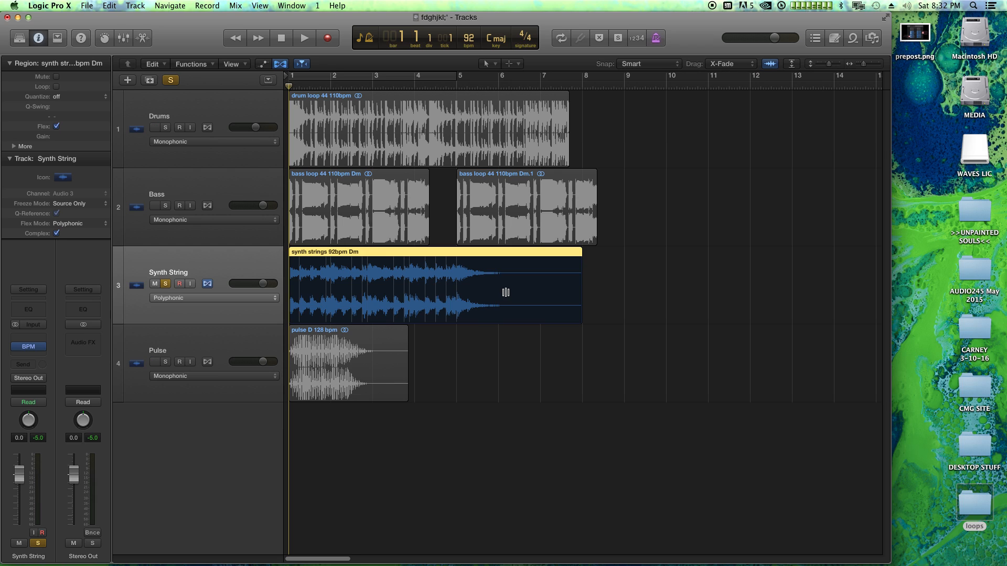
pyautogui.doubleClick(470, 40)
pyautogui.write('110')
pyautogui.press('Return')
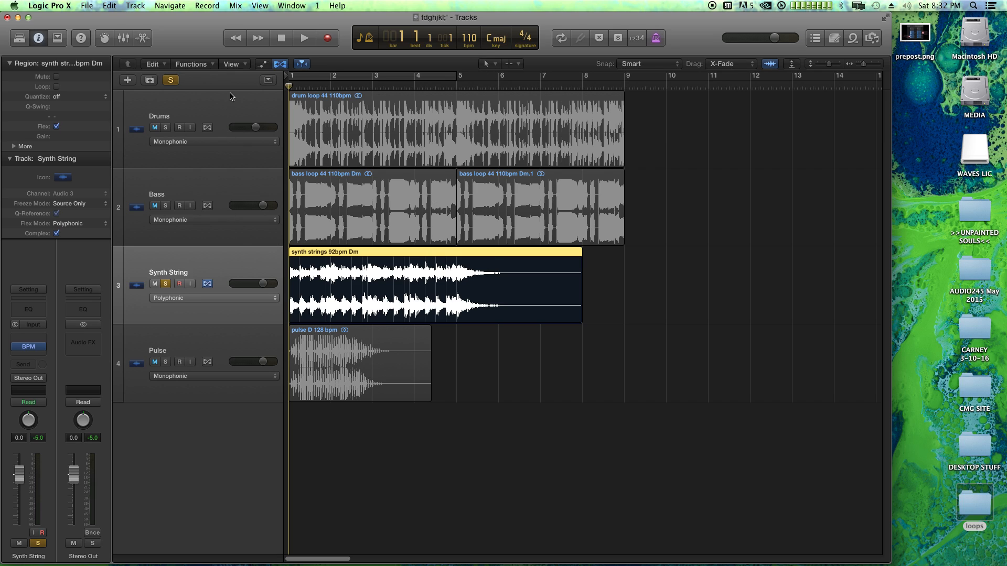
# Step: Hide the Flex controls, unsolo the Synth String track and mute the Pulse track
pyautogui.press('super+f')
pyautogui.click(684, 273)
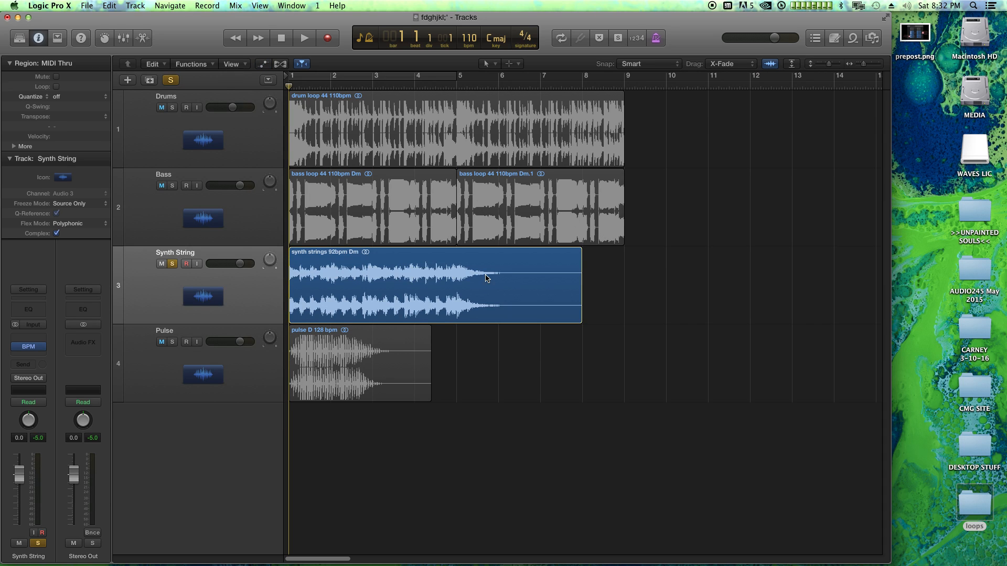
pyautogui.click(174, 265)
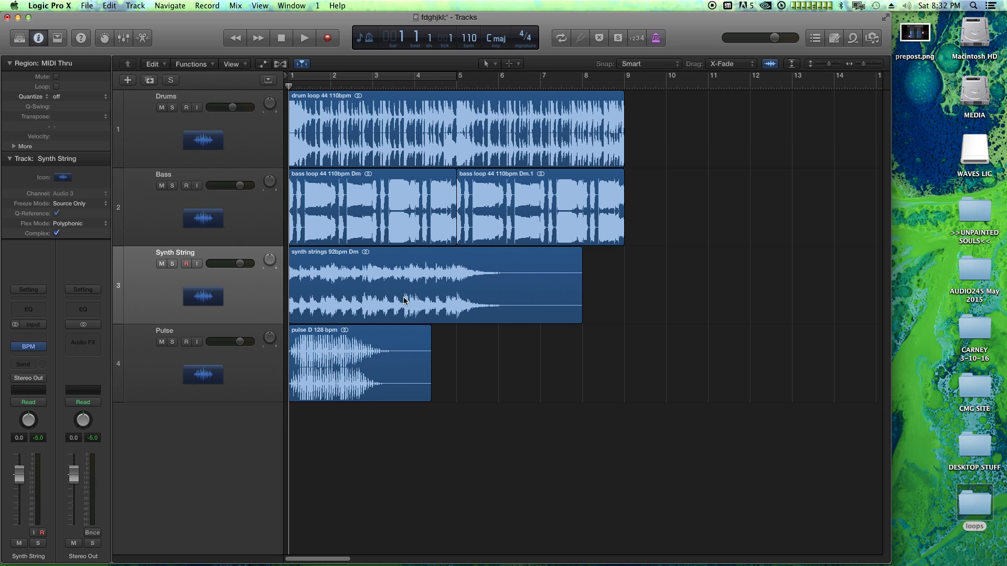
pyautogui.click(161, 342)
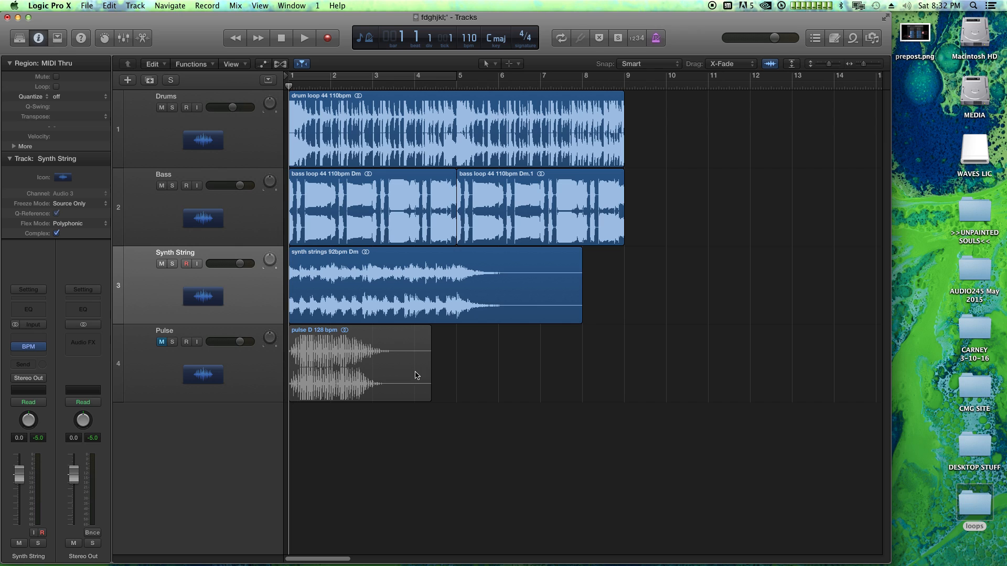
# Step: Set the snap value to Bar and trim the synth strings region so it ends at bar 5
pyautogui.click(646, 64)
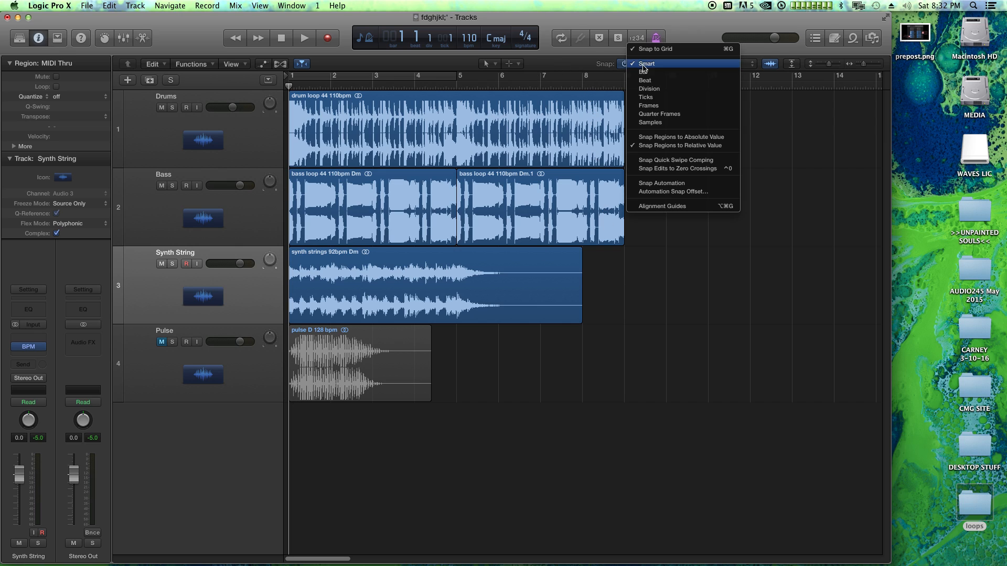
pyautogui.click(645, 73)
pyautogui.moveTo(684, 300); pyautogui.dragTo(459, 318)
pyautogui.press('Delete')
# Step: Repeat the trimmed synth strings region once to fill bars 5 to 9, and play the mix past bar 5
pyautogui.click(430, 298)
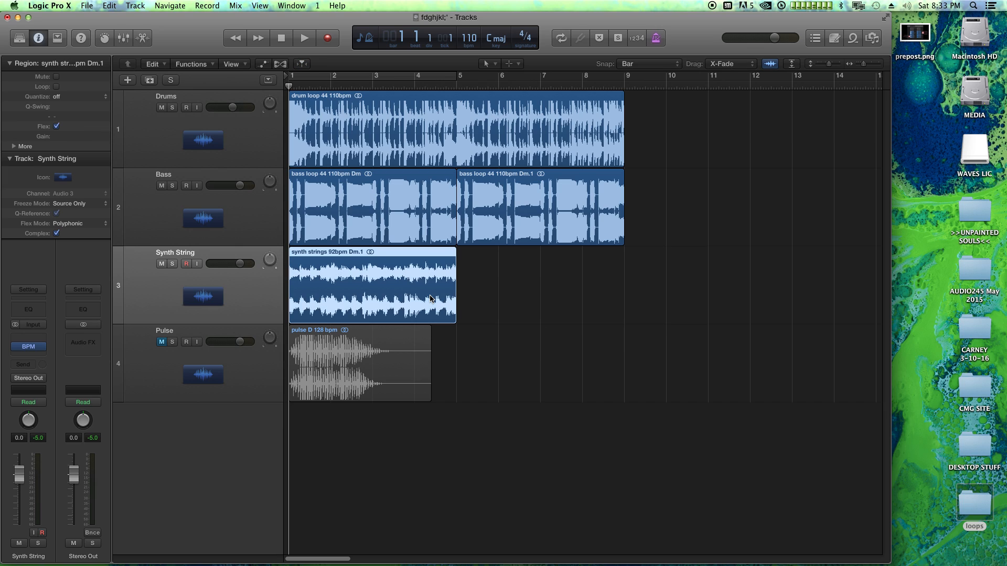
pyautogui.press('super+r')
pyautogui.click(704, 281)
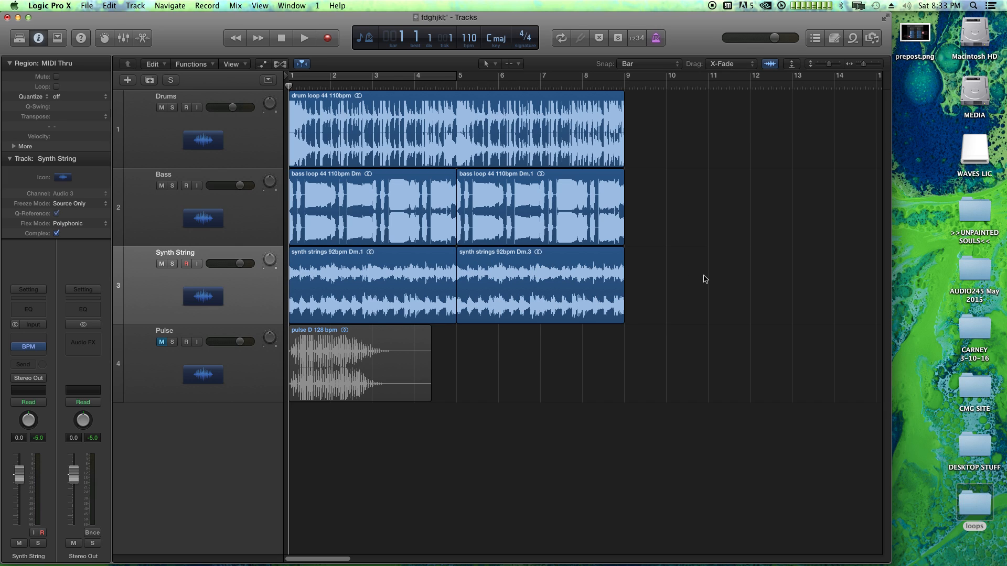
pyautogui.press('space')
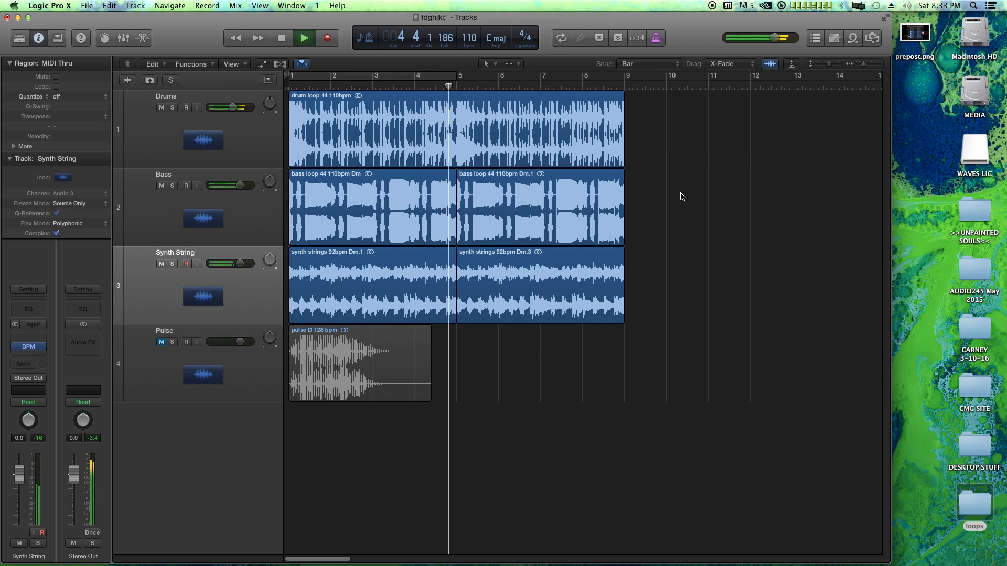
pyautogui.press('space')
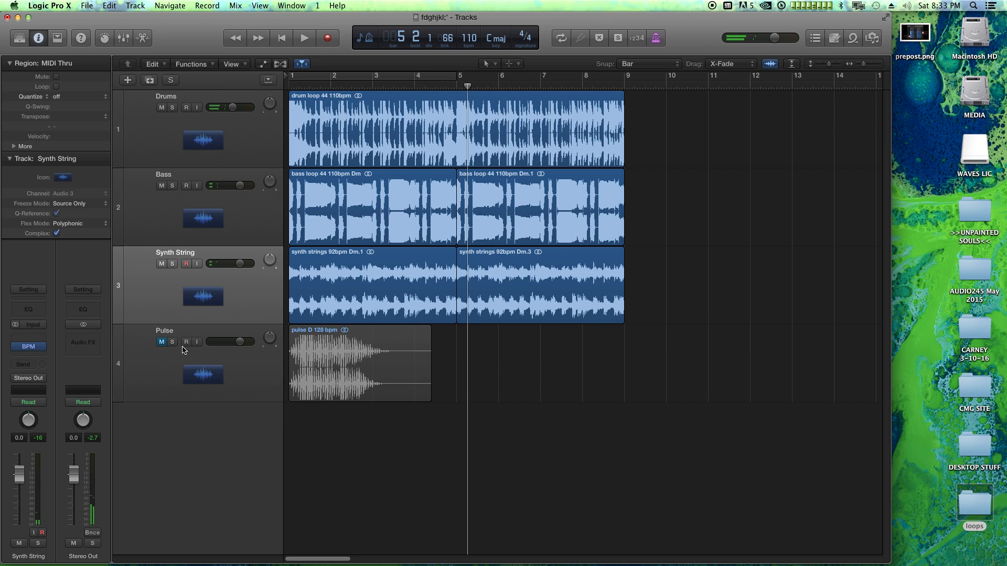
# Step: Unmute and solo the Pulse track, and play its loop from the start of the project
pyautogui.click(161, 342)
pyautogui.click(173, 342)
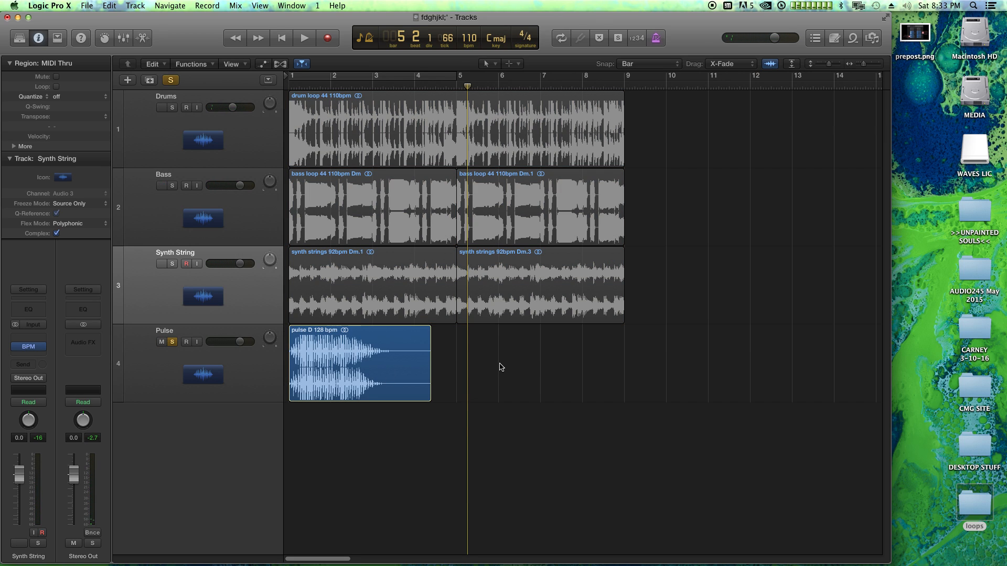
pyautogui.press('Return')
pyautogui.click(228, 393)
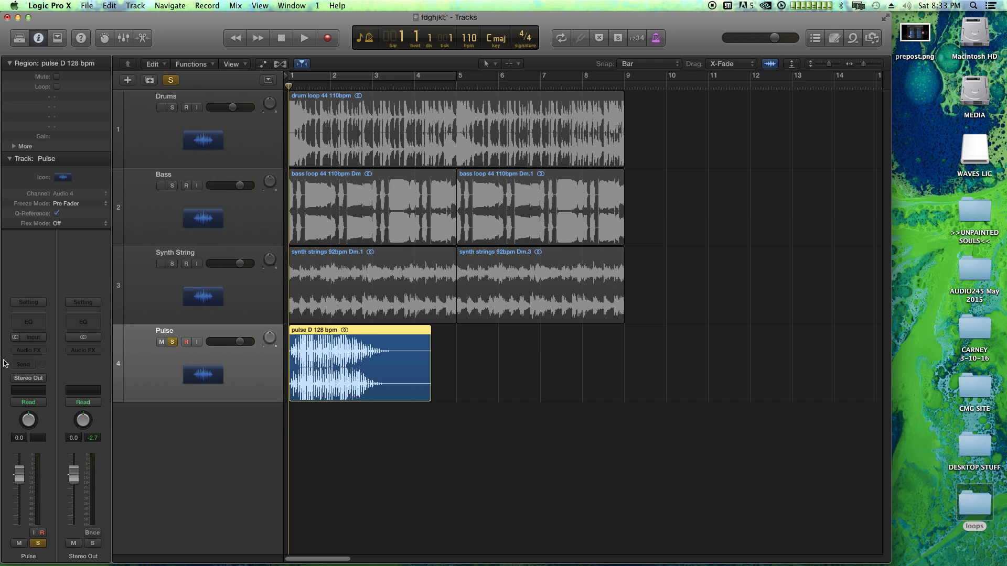
pyautogui.press('space')
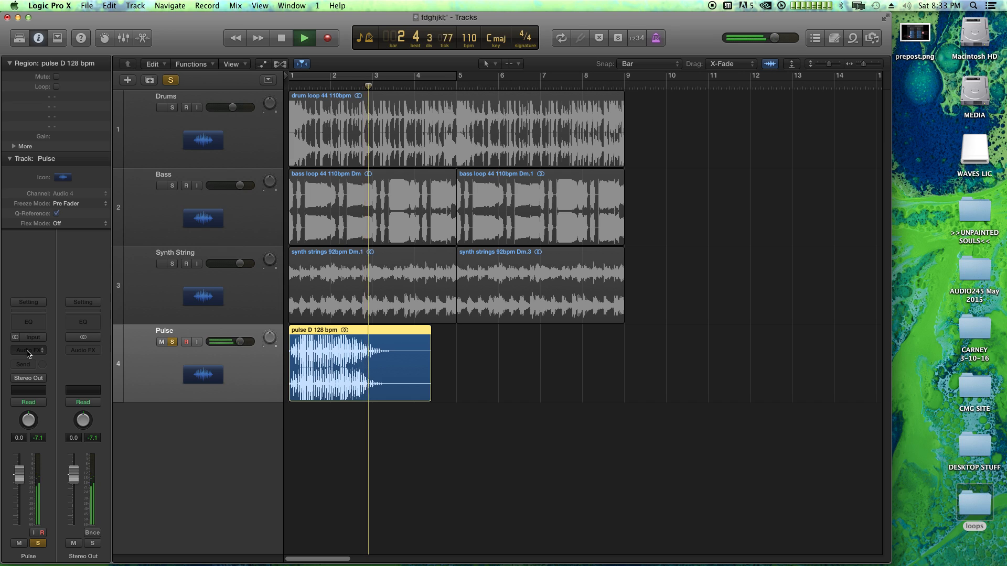
pyautogui.press('space')
# Step: Unsolo the Pulse track, play it together with the other loops from the start, and return the playhead to bar 1
pyautogui.click(172, 341)
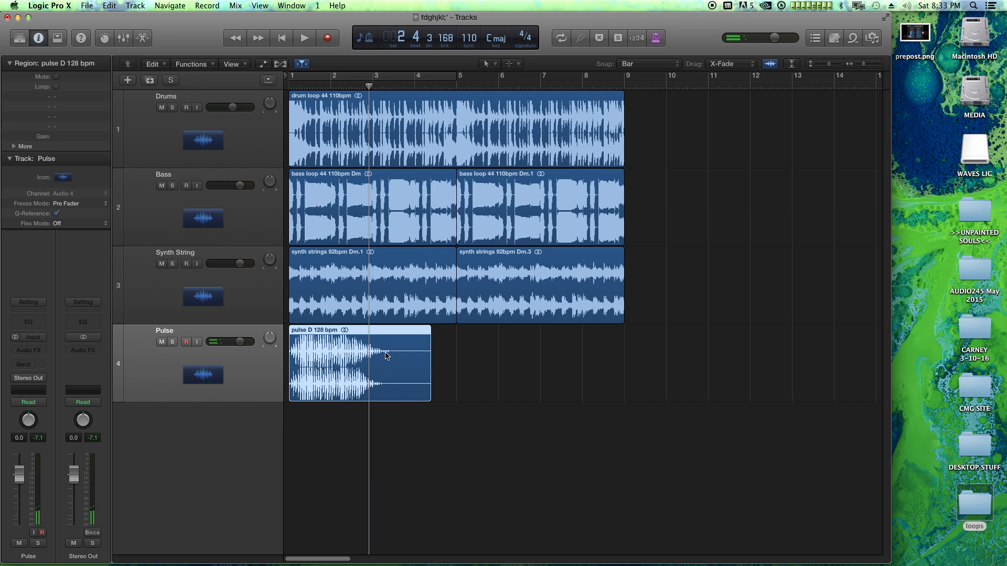
pyautogui.click(479, 355)
pyautogui.press('Return')
pyautogui.press('space')
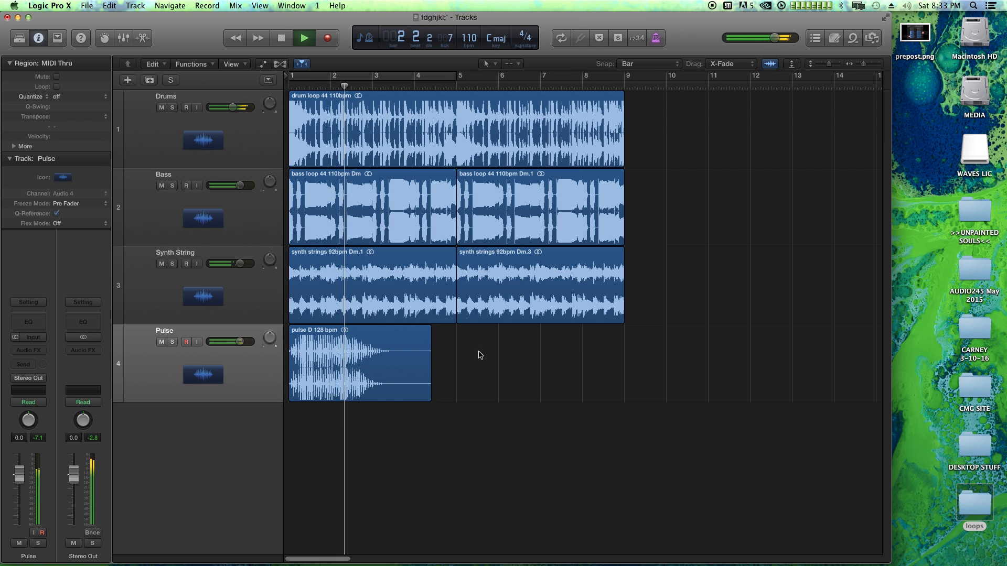
pyautogui.press('space')
pyautogui.press('Return')
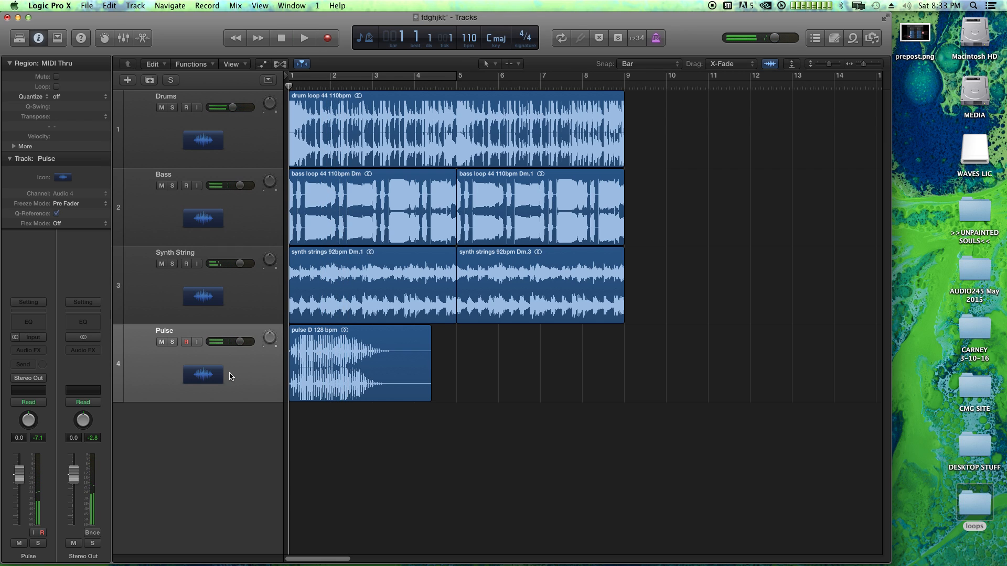
# Step: Insert a BPM Counter on the Pulse track and play the soloed loop to measure its tempo
pyautogui.click(31, 350)
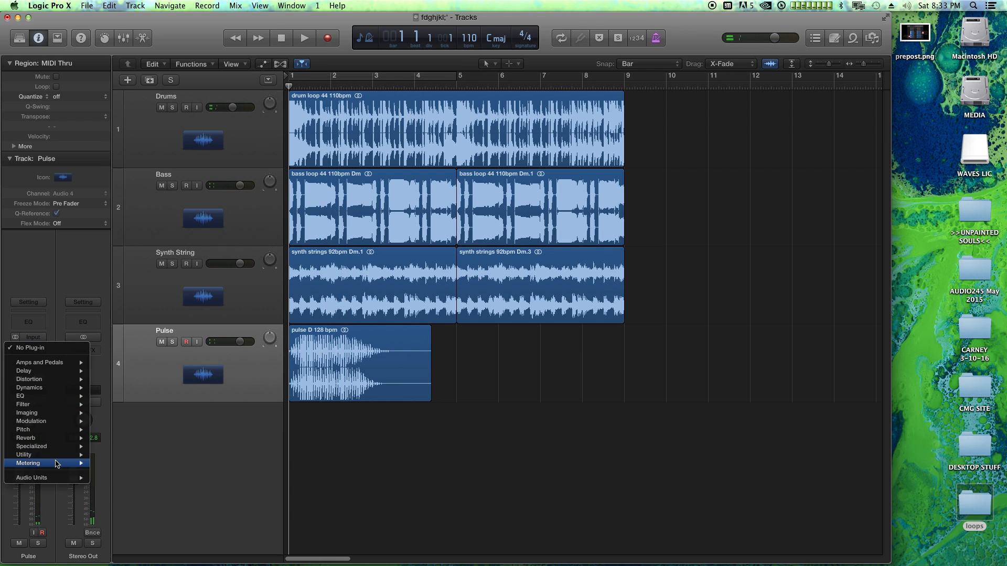
pyautogui.moveTo(56, 464)
pyautogui.moveTo(113, 464)
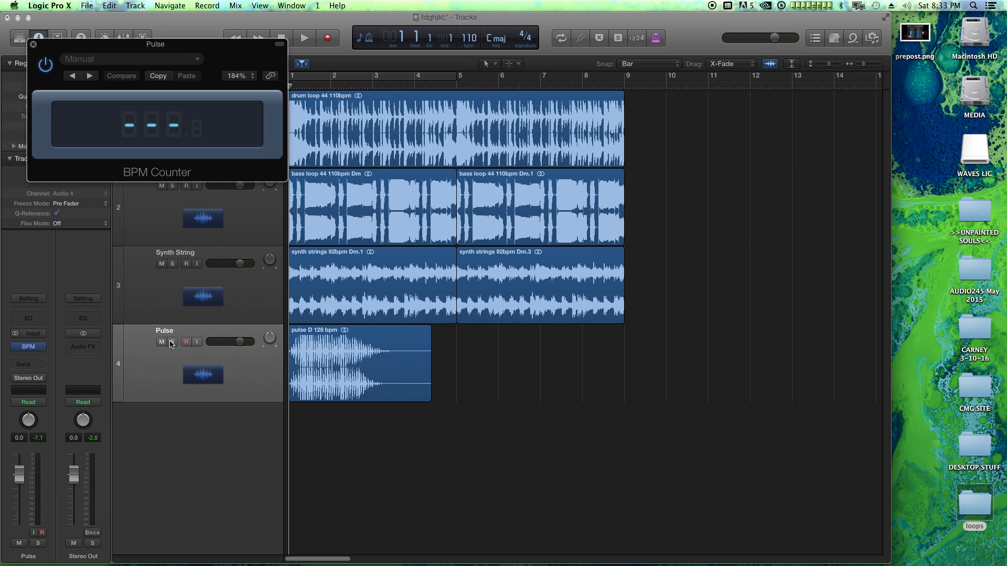
pyautogui.click(172, 341)
pyautogui.moveTo(187, 44); pyautogui.dragTo(656, 370)
pyautogui.press('space')
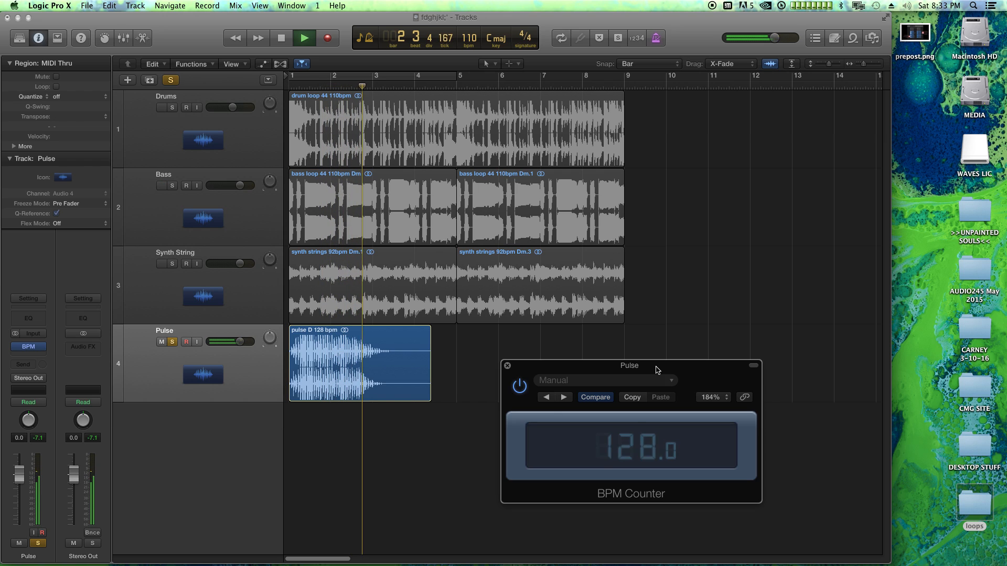
pyautogui.press('space')
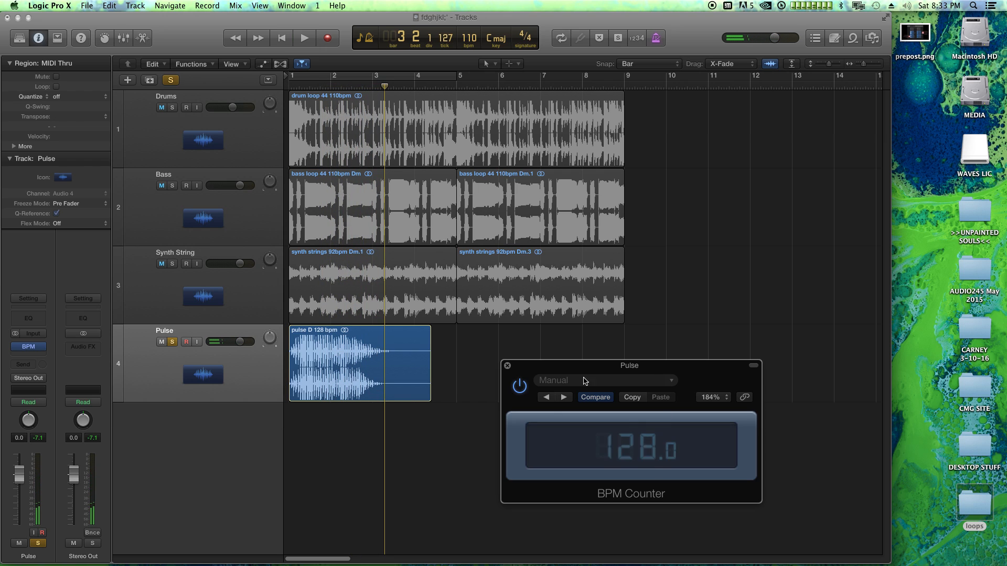
pyautogui.click(507, 366)
pyautogui.press('Return')
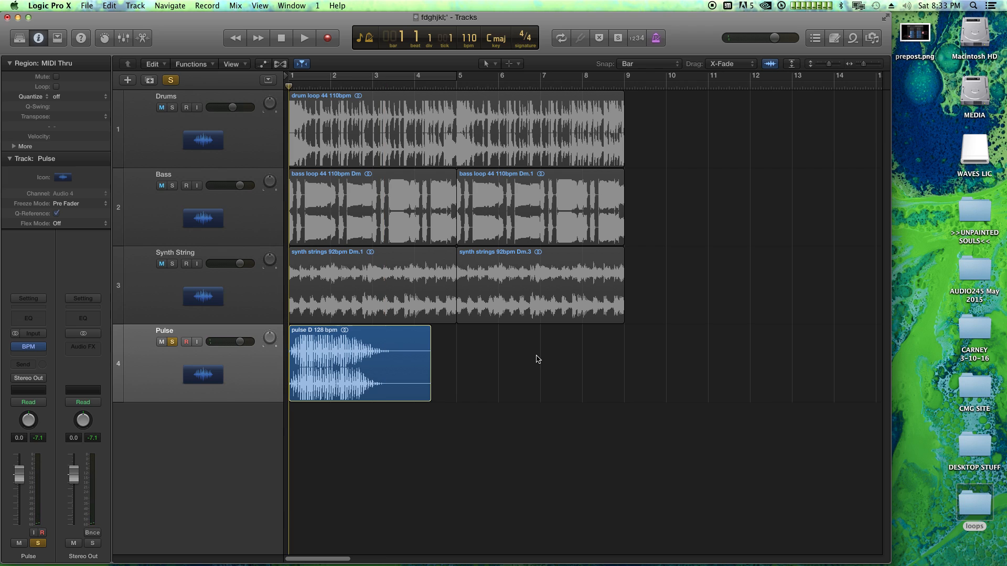
# Step: Deselect the synth strings regions and set the project tempo to 128 bpm
pyautogui.click(196, 288)
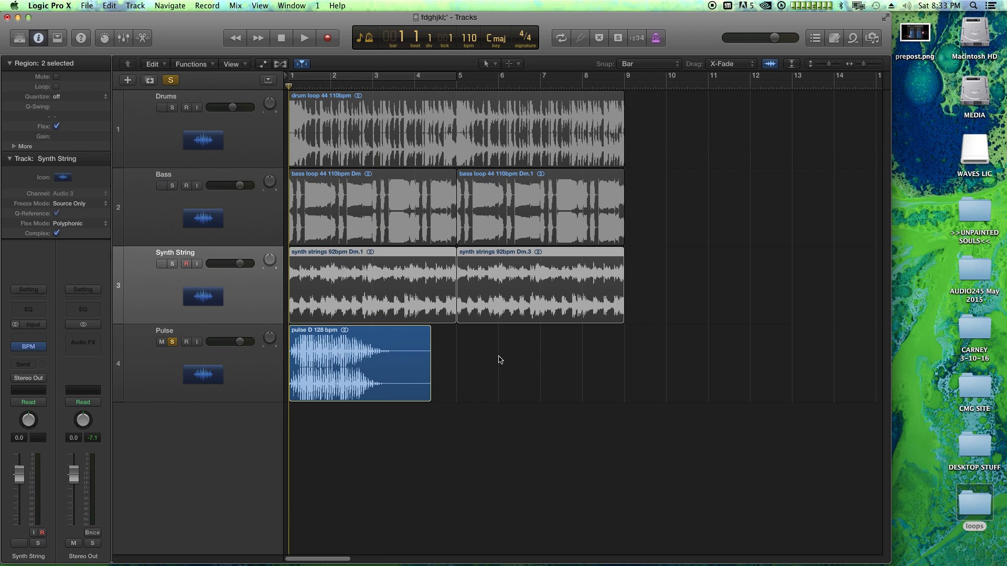
pyautogui.click(498, 357)
pyautogui.doubleClick(468, 38)
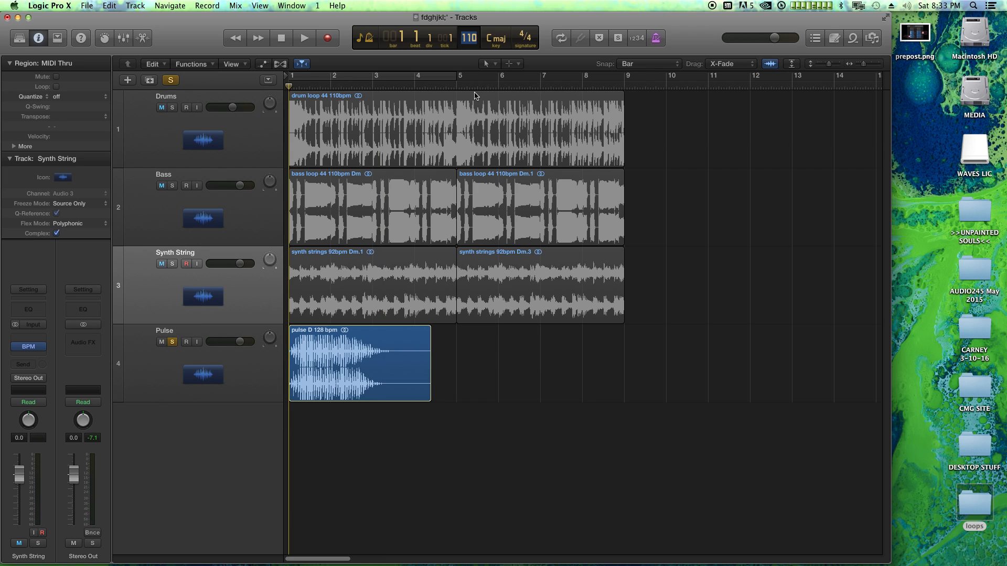
pyautogui.write('128')
pyautogui.press('Return')
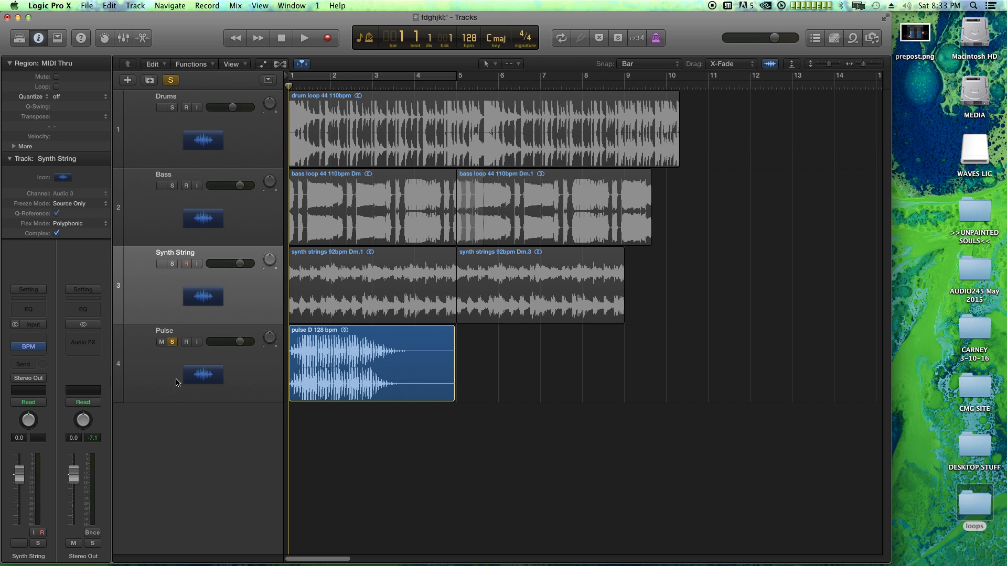
# Step: Select the Pulse track, turn on Flex editing and set the track's flex mode to Polyphonic
pyautogui.click(169, 395)
pyautogui.click(280, 63)
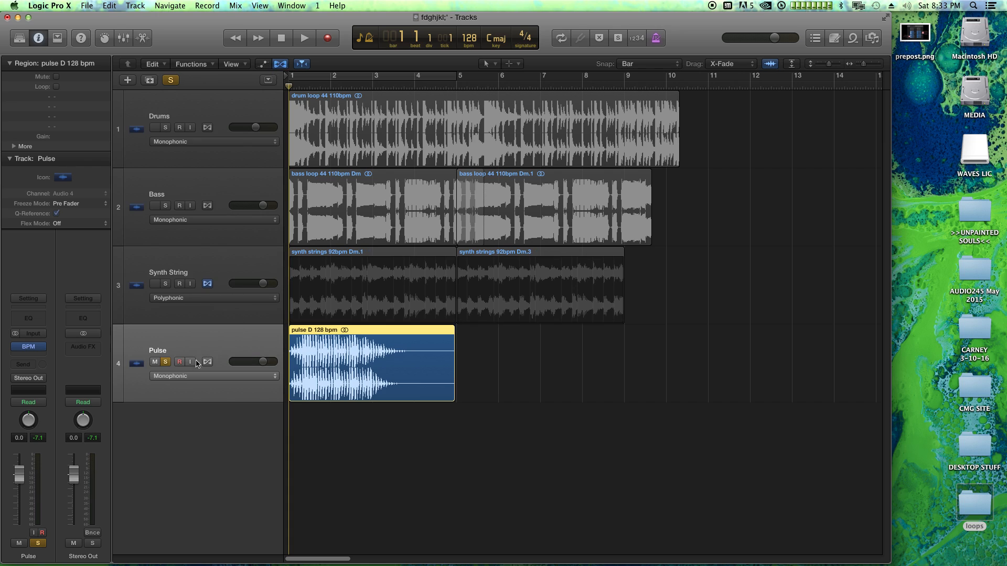
pyautogui.click(190, 375)
pyautogui.click(236, 398)
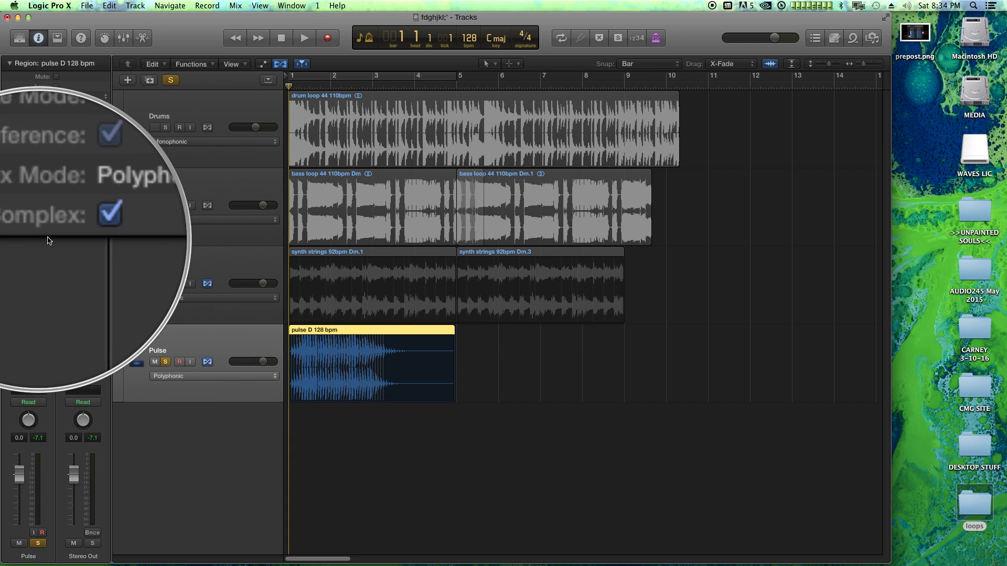
# Step: Set the project tempo to 110 bpm
pyautogui.doubleClick(470, 39)
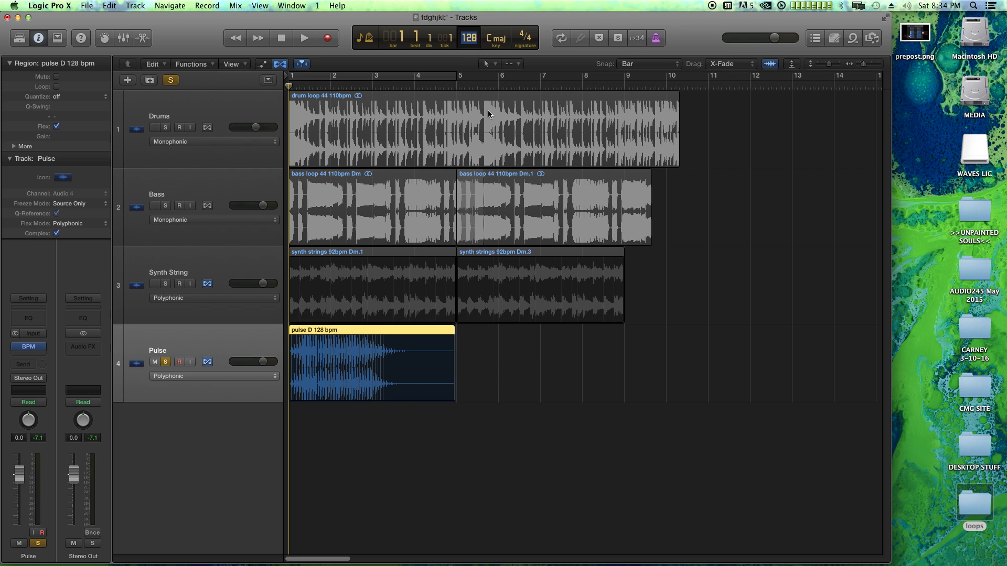
pyautogui.write('110')
pyautogui.press('Return')
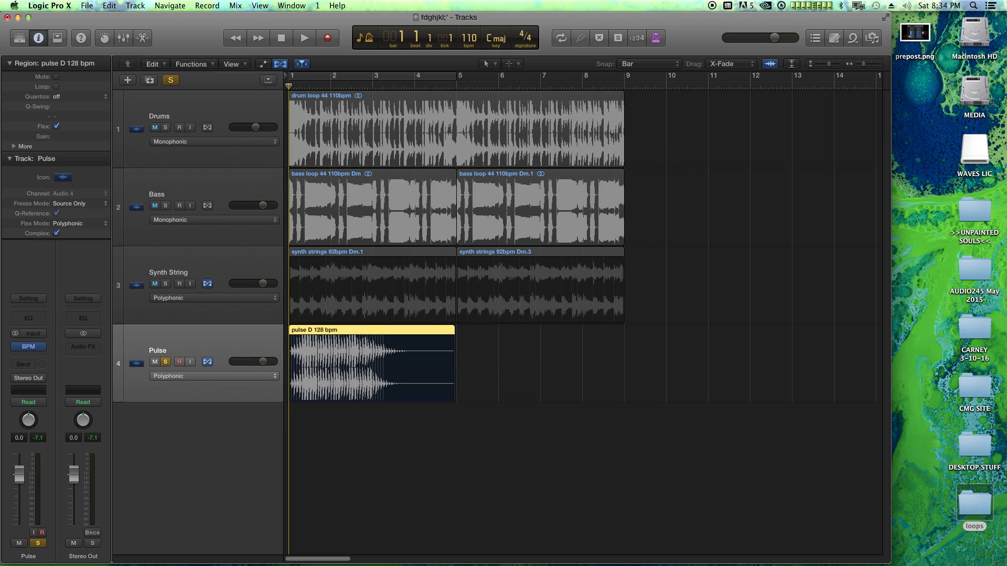
# Step: Hide the Flex controls and unsolo the Pulse track
pyautogui.press('super+f')
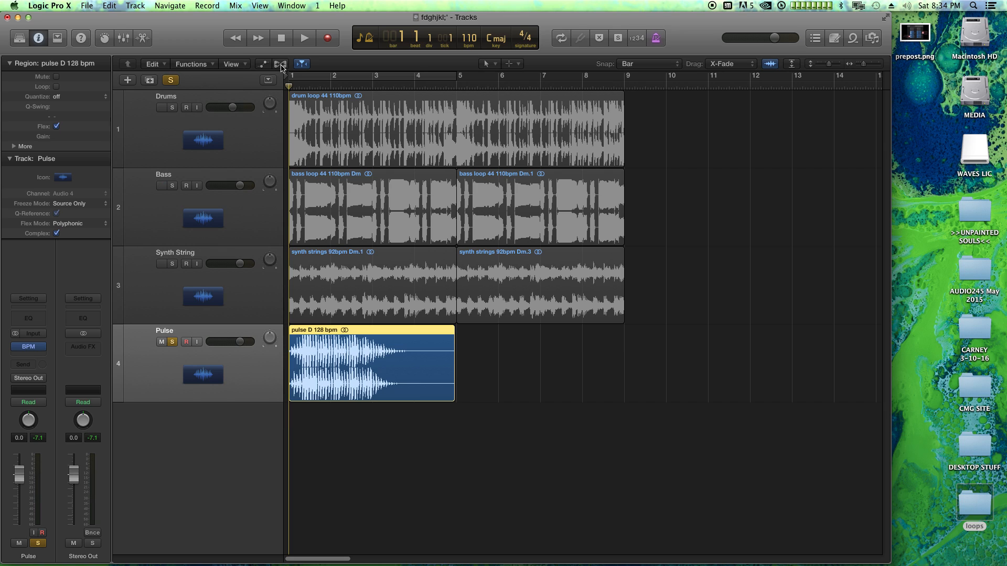
pyautogui.click(172, 342)
pyautogui.click(588, 373)
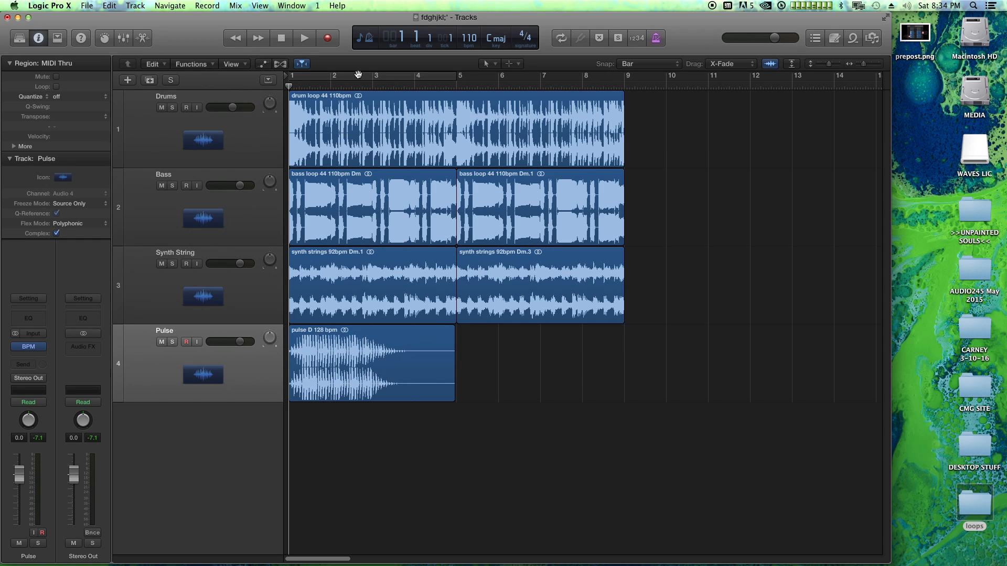
# Step: Trim the pulse region so it ends at bar 3, and repeat it three times to fill the track up to bar 9
pyautogui.moveTo(540, 351); pyautogui.dragTo(375, 406)
pyautogui.press('Delete')
pyautogui.click(332, 368)
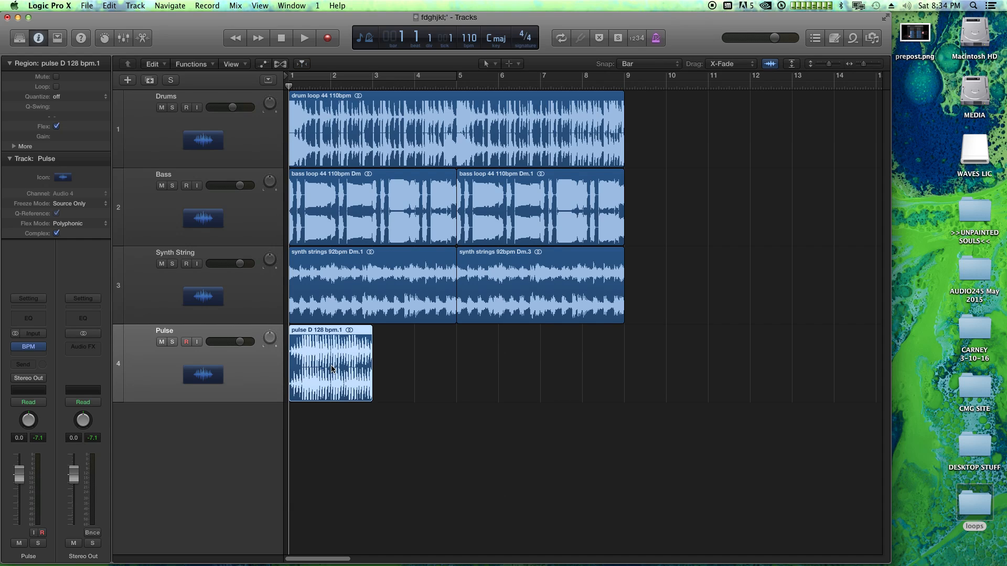
pyautogui.press('super+r')
pyautogui.press('super+r')
pyautogui.press('super+r')
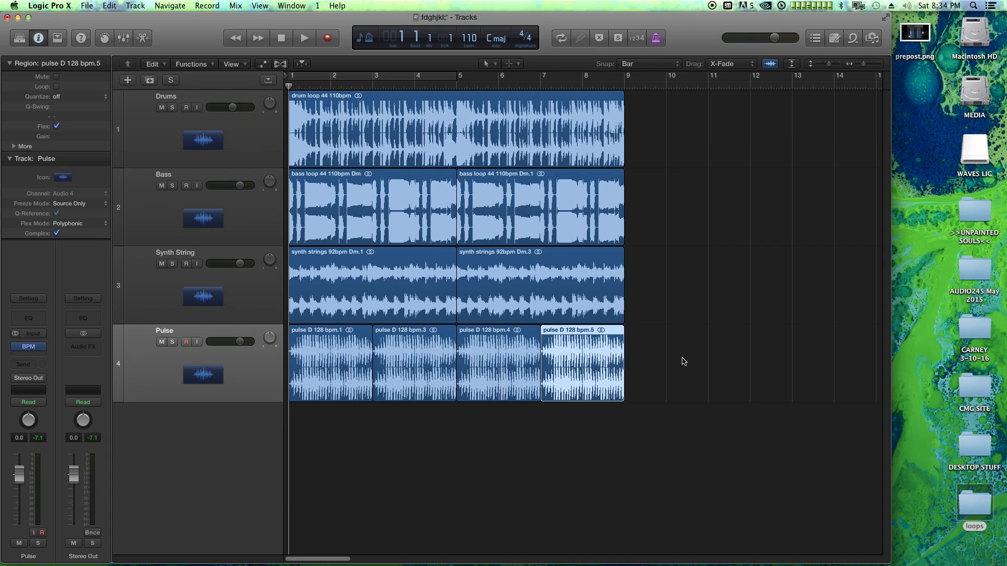
pyautogui.click(695, 351)
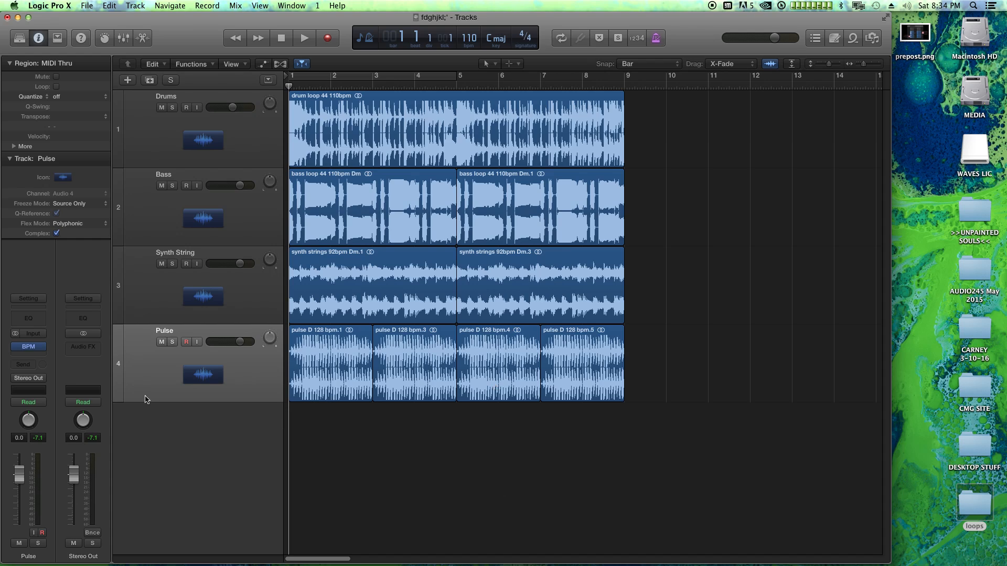
# Step: Play all four tracks together from bar 1 to past bar 9, and select the Synth String track
pyautogui.press('space')
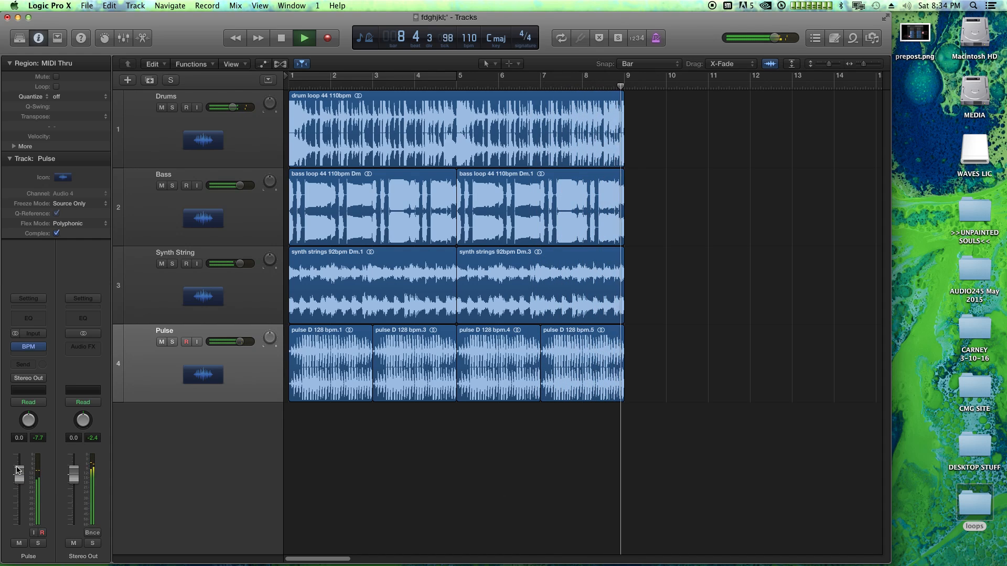
pyautogui.press('space')
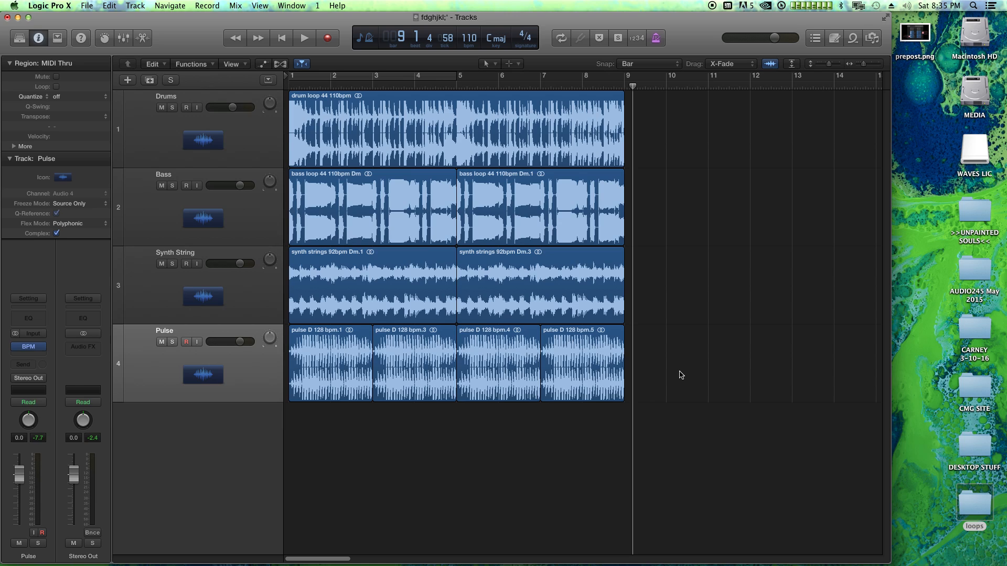
pyautogui.click(245, 293)
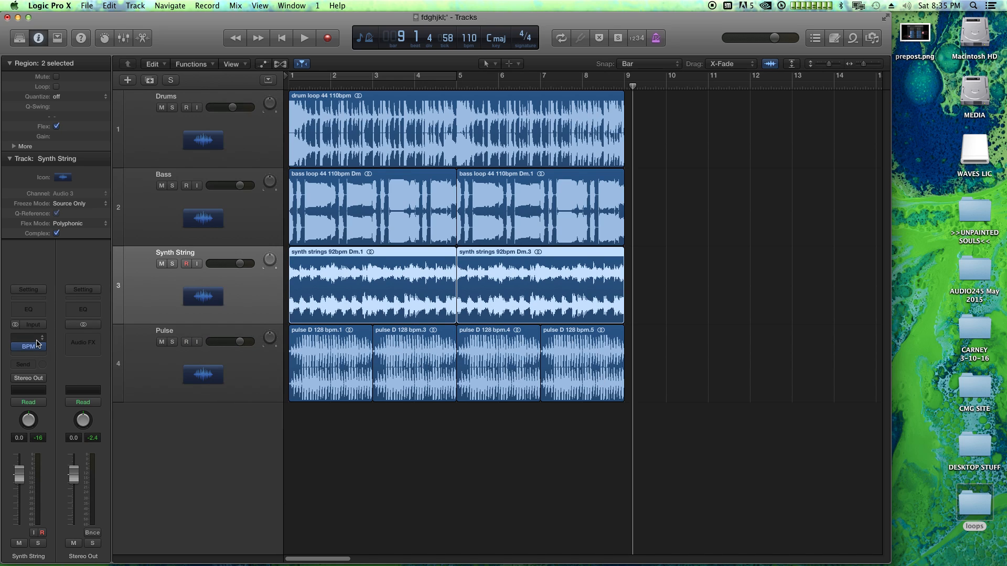